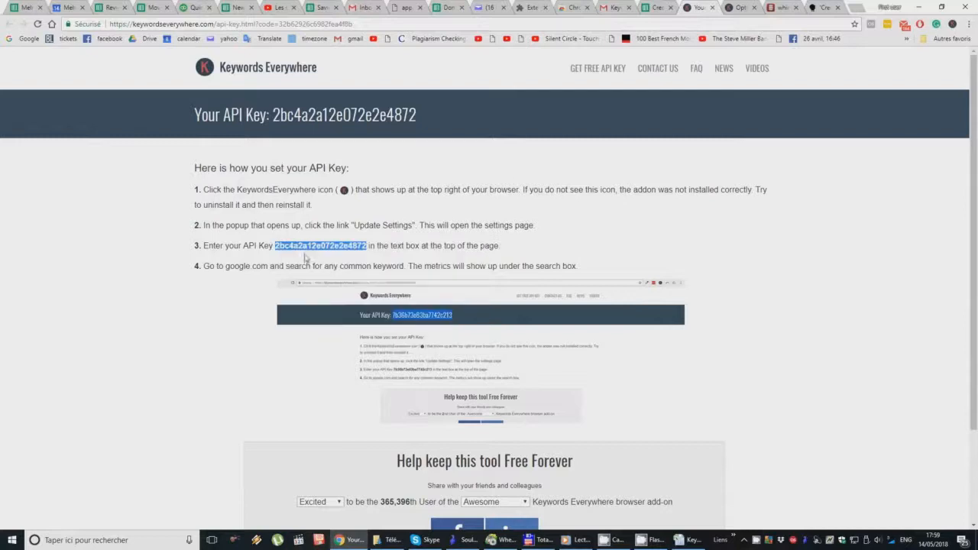
Step: Paste the copied API key into the API key field of the Keywords Everywhere settings and validate it
{"action": "left_click", "coordinate": [732, 7]}
{"action": "left_click", "coordinate": [215, 139]}
{"action": "key", "text": "ctrl+a"}
{"action": "key", "text": "ctrl+v"}
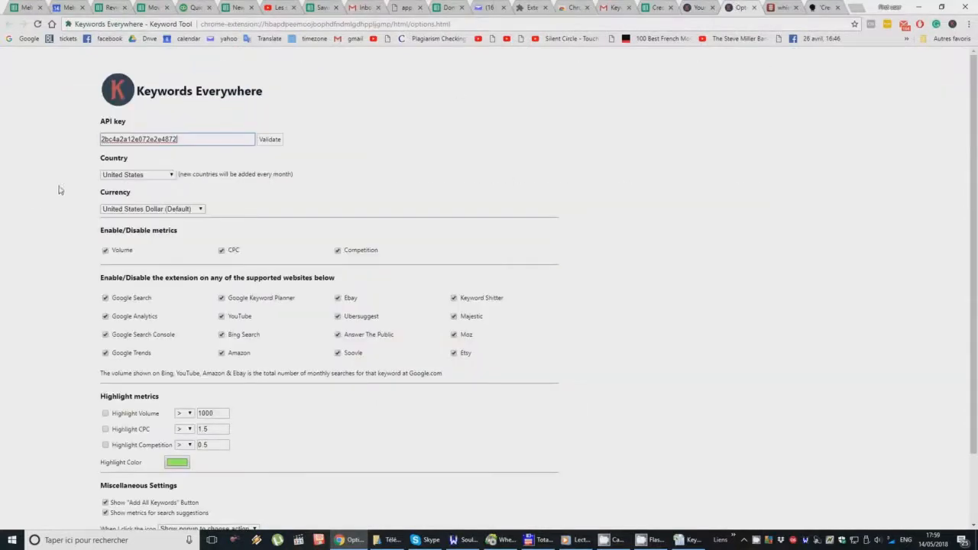
{"action": "left_click", "coordinate": [267, 140]}
Step: Review the country, currency and miscellaneous options in the extension settings, keeping United States Dollar (Default) as the currency
{"action": "left_click", "coordinate": [153, 199]}
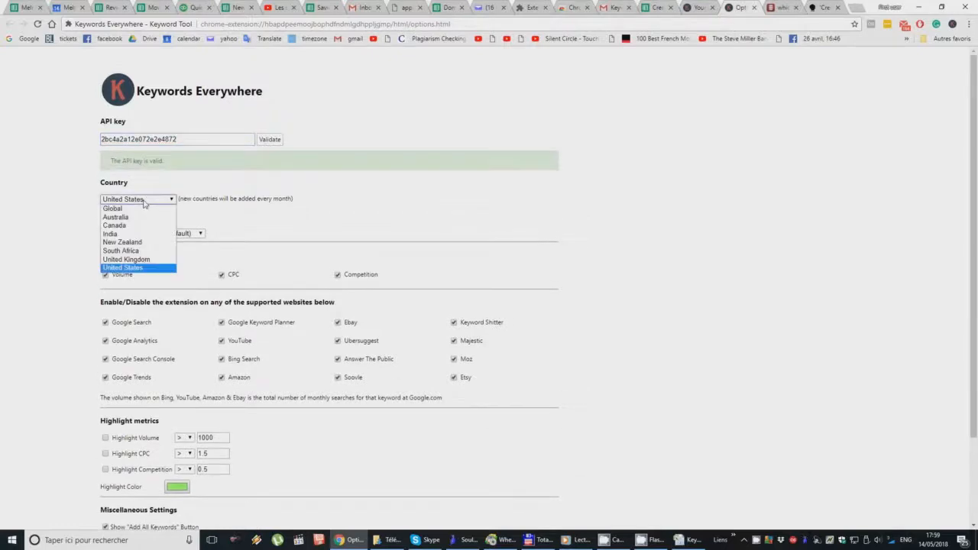
{"action": "left_click", "coordinate": [235, 248]}
{"action": "left_click", "coordinate": [178, 209]}
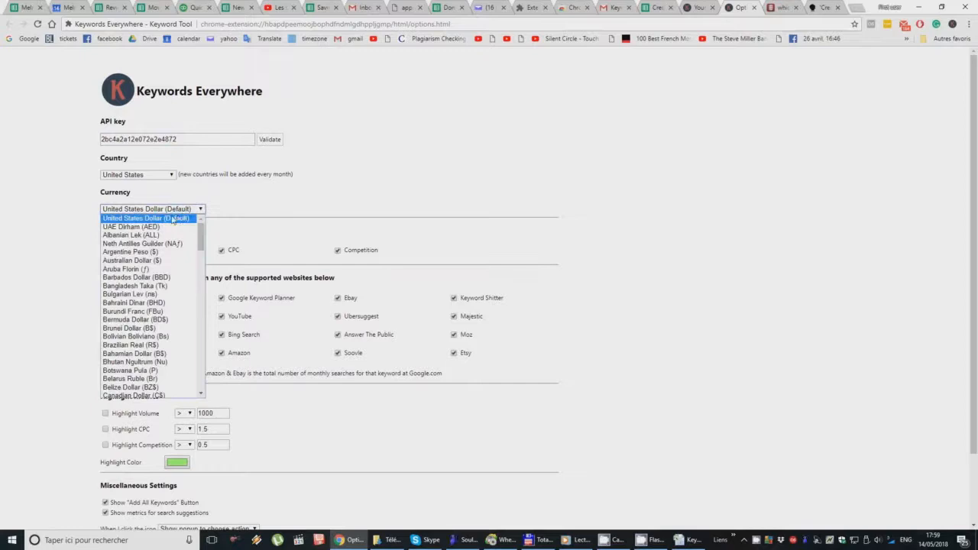
{"action": "left_click", "coordinate": [173, 220]}
{"action": "scroll", "coordinate": [347, 183], "scroll_direction": "down", "scroll_amount": 2}
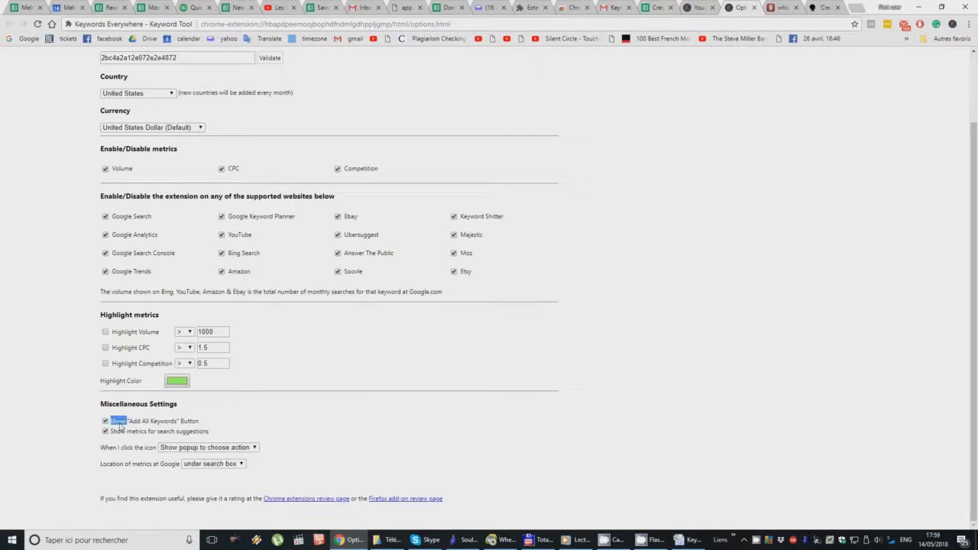
{"action": "left_click", "coordinate": [244, 452]}
{"action": "left_click", "coordinate": [244, 452]}
{"action": "left_click", "coordinate": [359, 430]}
{"action": "scroll", "coordinate": [366, 395], "scroll_direction": "up", "scroll_amount": 1}
{"action": "scroll", "coordinate": [366, 395], "scroll_direction": "up", "scroll_amount": 1}
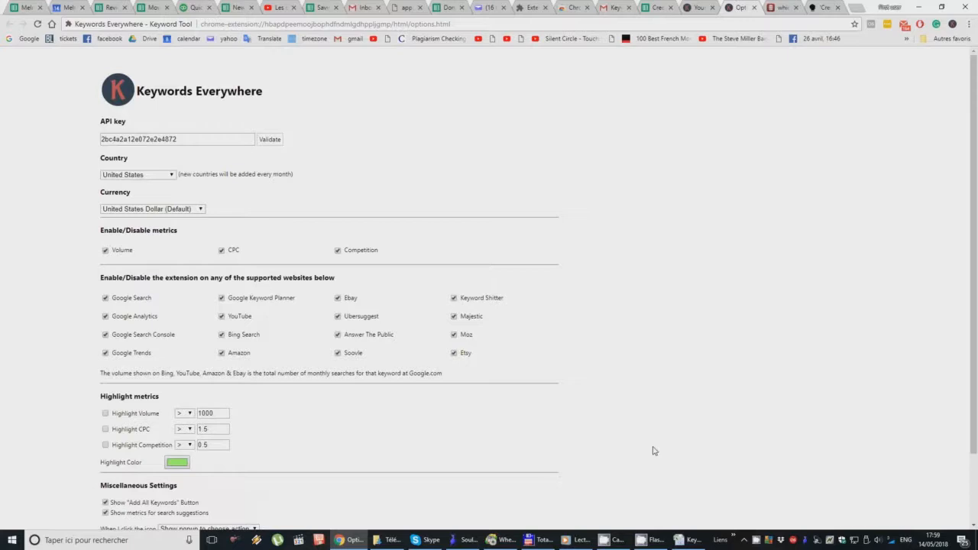
Step: Switch to the Keyword Stats workbook in Excel and copy all keywords in cells A4 to A504
{"action": "left_click", "coordinate": [682, 539]}
{"action": "left_click", "coordinate": [178, 253]}
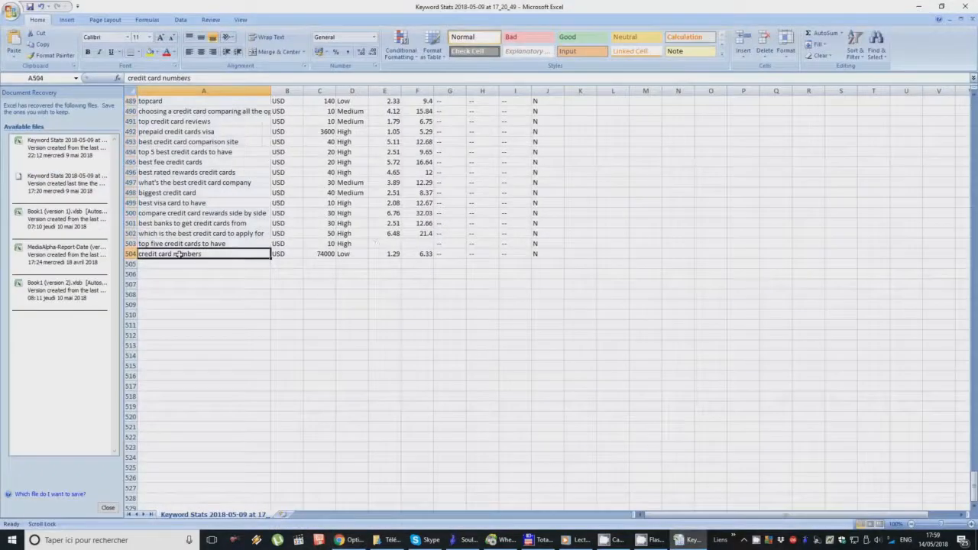
{"action": "scroll", "coordinate": [180, 243], "scroll_direction": "up", "scroll_amount": 20}
{"action": "scroll", "coordinate": [182, 232], "scroll_direction": "up", "scroll_amount": 20}
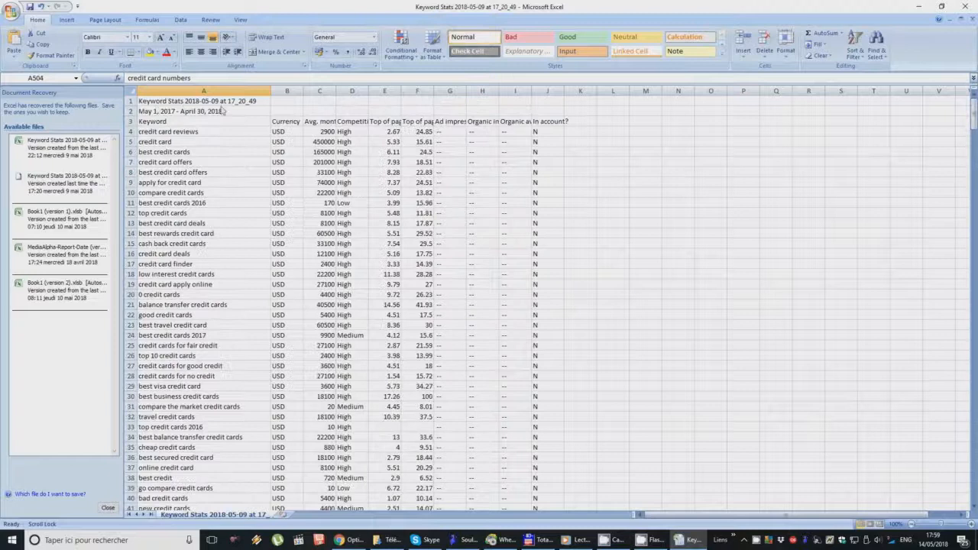
{"action": "left_click", "coordinate": [236, 131], "text": "shift"}
{"action": "key", "text": "ctrl+c"}
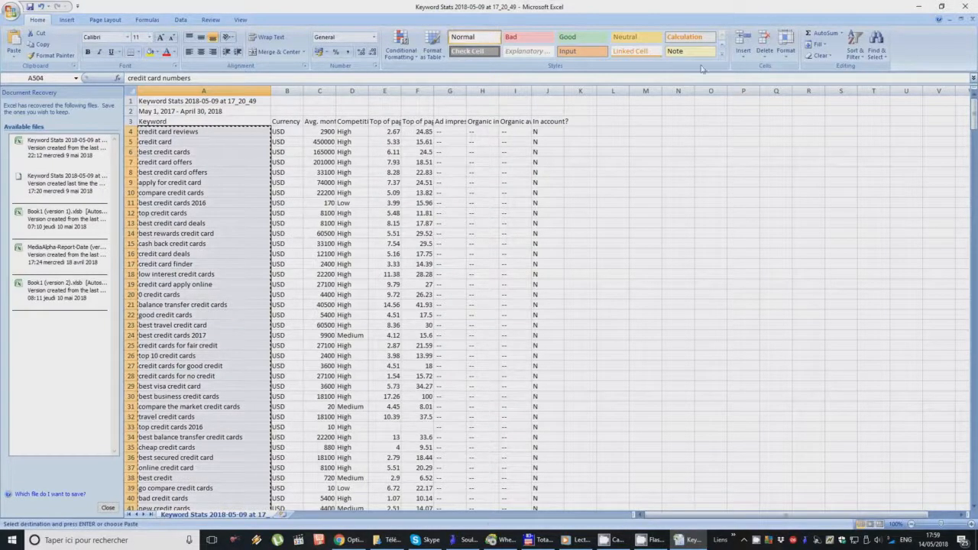
Step: Return to Chrome, validate the API key again and open the extension's bulk keyword upload page
{"action": "left_click", "coordinate": [917, 9]}
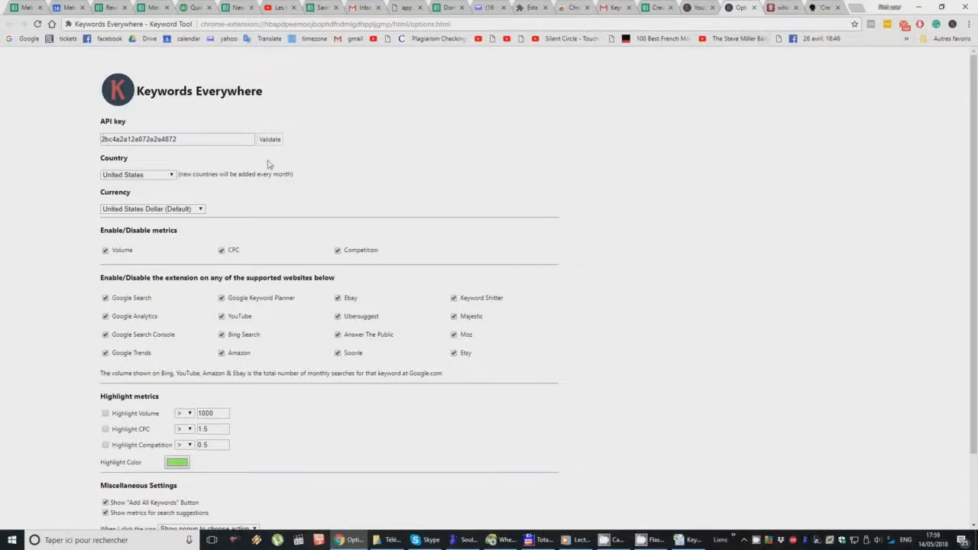
{"action": "left_click", "coordinate": [271, 141]}
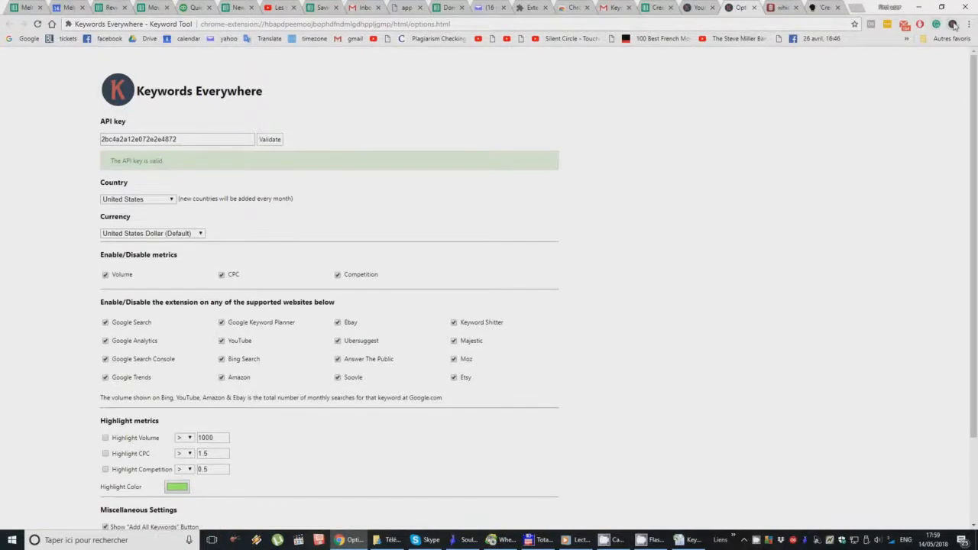
{"action": "left_click", "coordinate": [952, 24]}
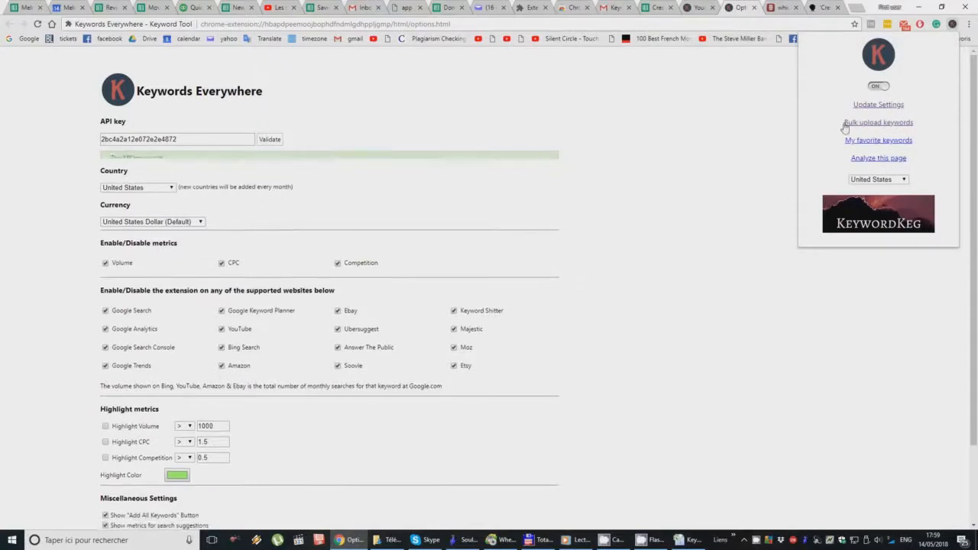
{"action": "left_click", "coordinate": [887, 127]}
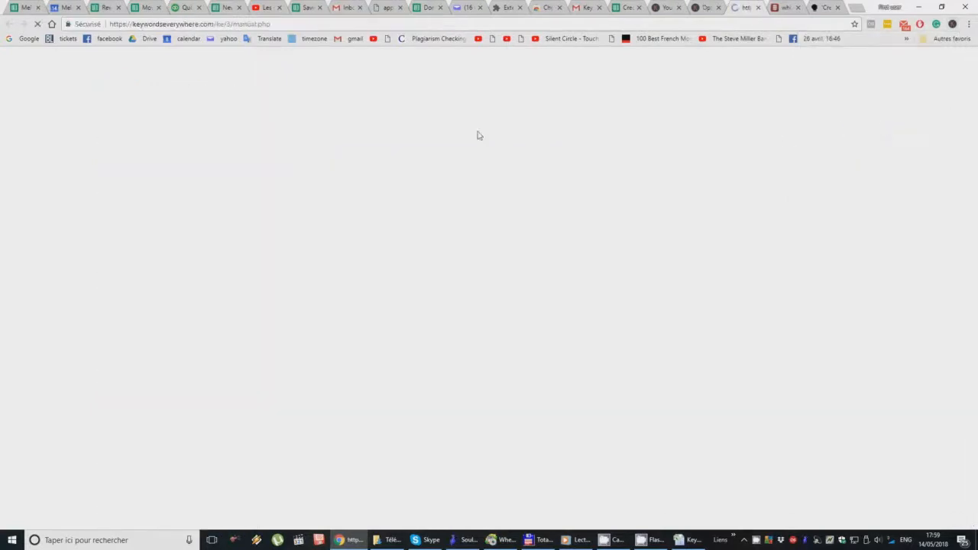
Step: Paste the copied keywords into the bulk keyword box and get their metrics
{"action": "left_click", "coordinate": [240, 107]}
{"action": "key", "text": "ctrl+v"}
{"action": "scroll", "coordinate": [282, 238], "scroll_direction": "up", "scroll_amount": 20}
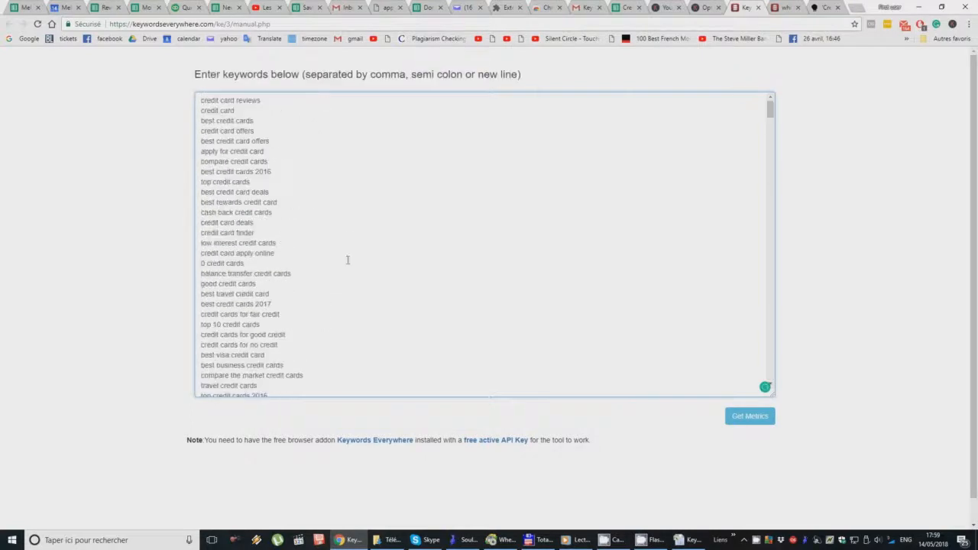
{"action": "left_click", "coordinate": [730, 419]}
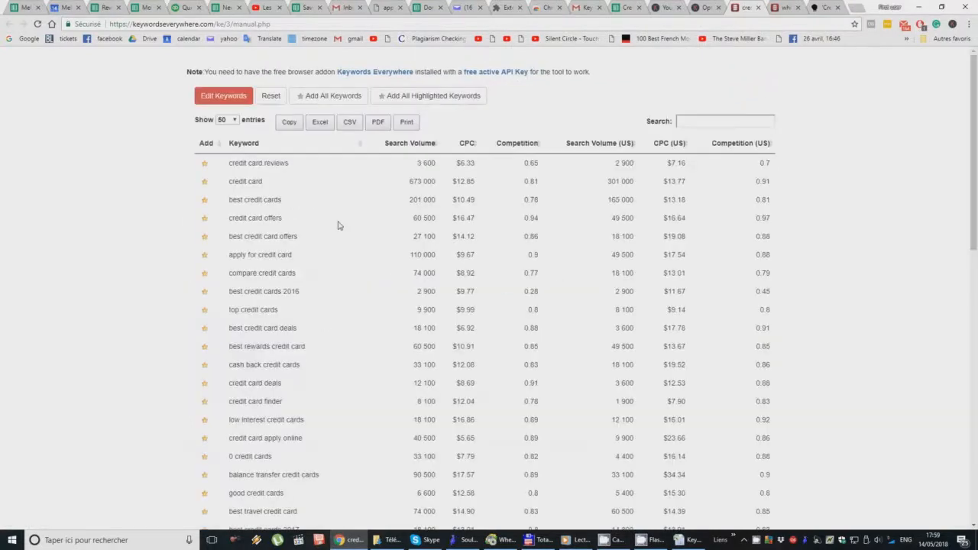
Step: Show 100 entries per page in the metrics table and check the end of the list
{"action": "left_click", "coordinate": [224, 121]}
{"action": "left_click", "coordinate": [224, 158]}
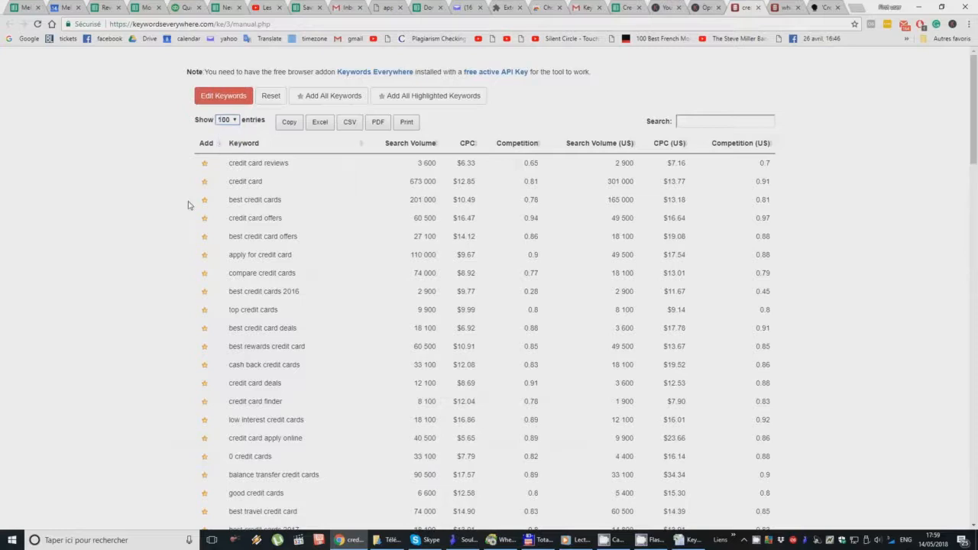
{"action": "scroll", "coordinate": [235, 307], "scroll_direction": "down", "scroll_amount": 20}
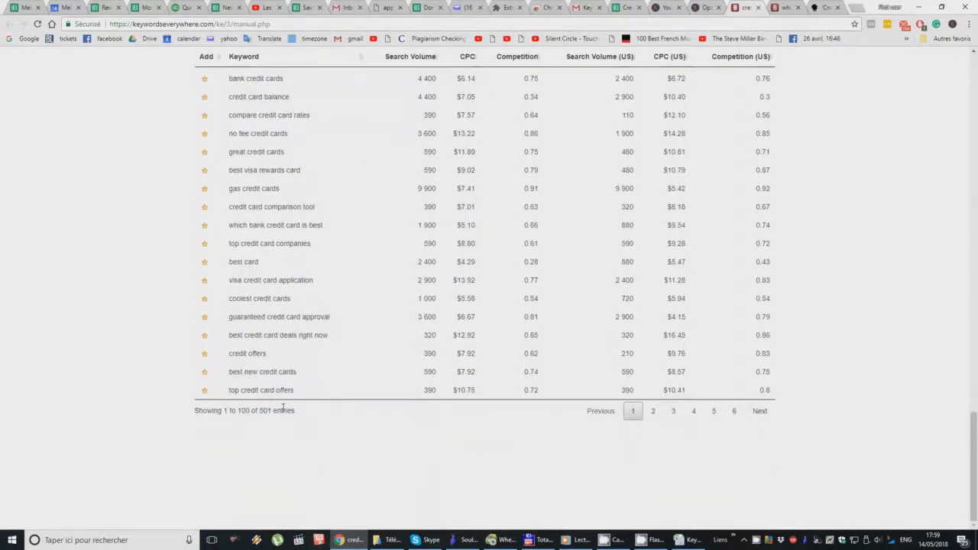
Step: Export the keyword metrics table to Excel and open the downloaded workbook
{"action": "scroll", "coordinate": [334, 386], "scroll_direction": "up", "scroll_amount": 20}
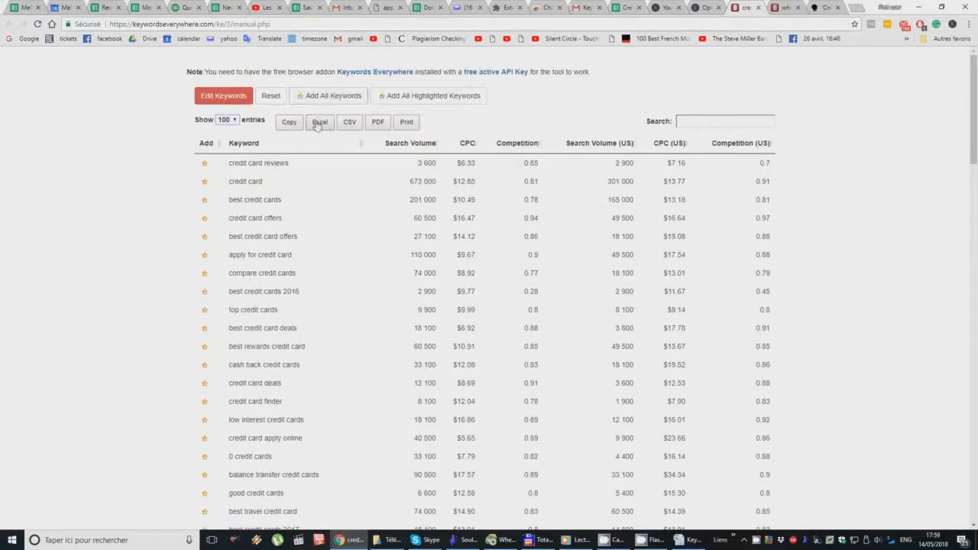
{"action": "left_click", "coordinate": [318, 125]}
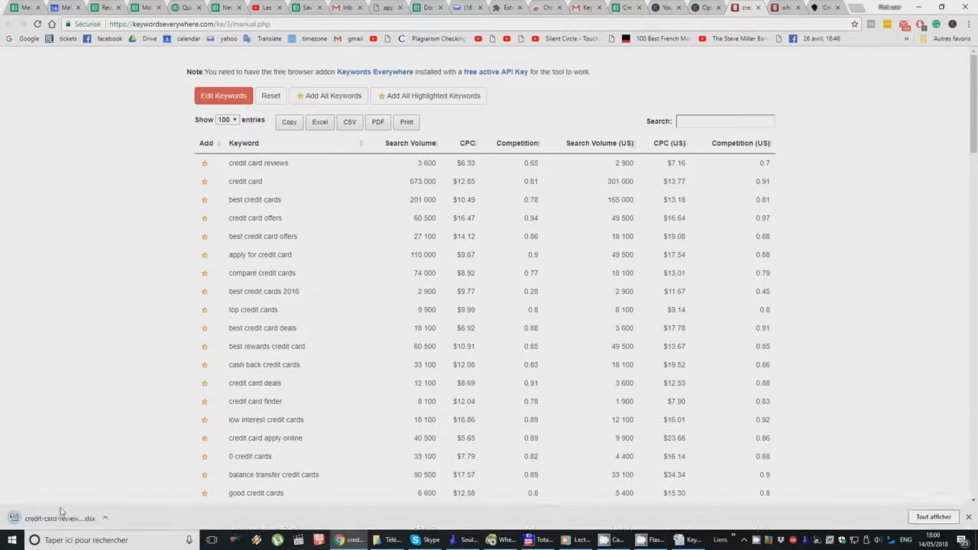
{"action": "left_click", "coordinate": [50, 519]}
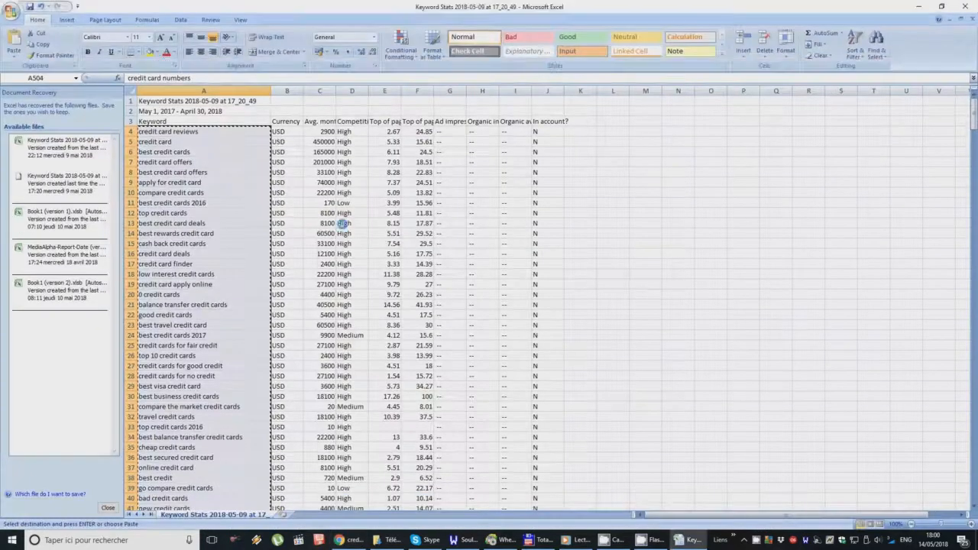
Step: Widen the Keyword and both Competition columns, and wrap the text of header row 1
{"action": "left_click_drag", "start_coordinate": [202, 92], "coordinate": [268, 92]}
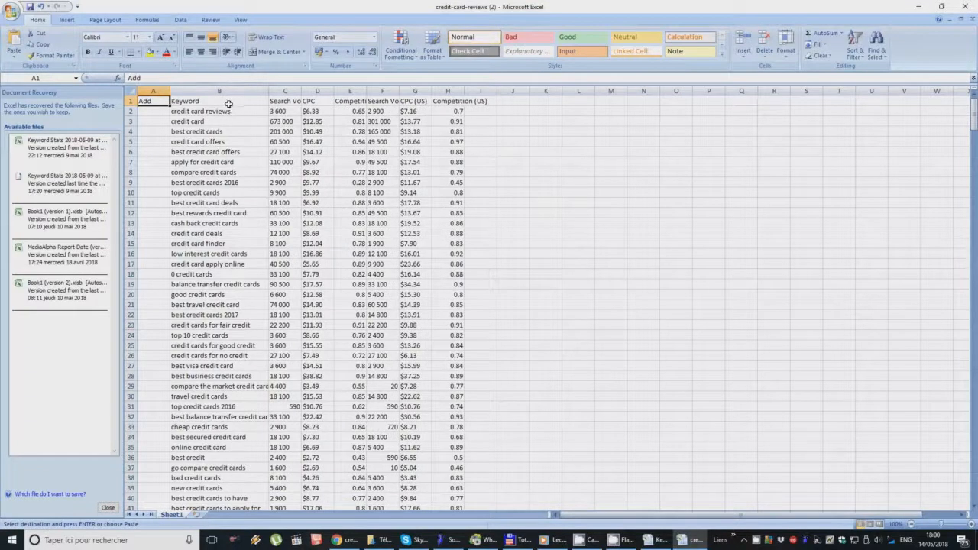
{"action": "left_click", "coordinate": [229, 102]}
{"action": "left_click", "coordinate": [130, 101]}
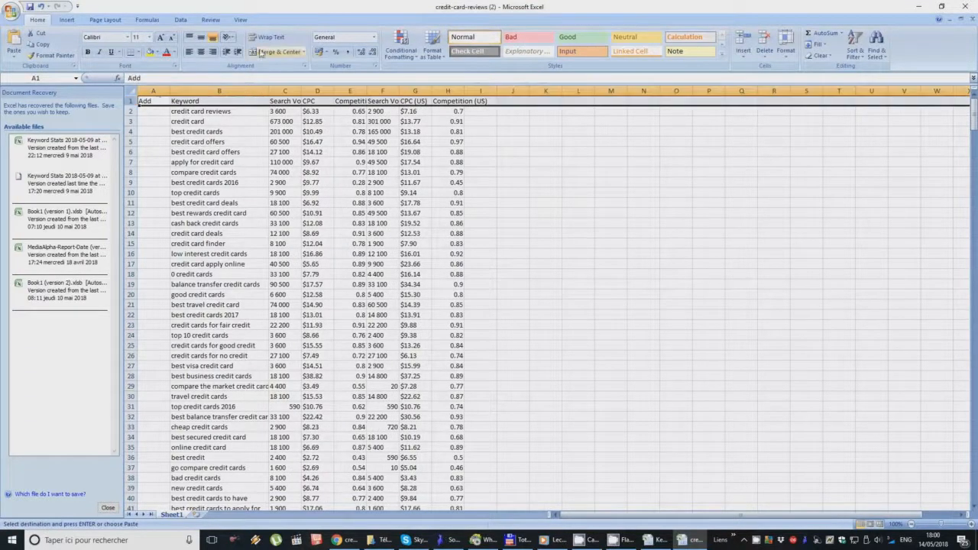
{"action": "left_click", "coordinate": [267, 37]}
{"action": "left_click", "coordinate": [219, 113]}
{"action": "left_click_drag", "start_coordinate": [367, 85], "coordinate": [384, 85]}
{"action": "left_click_drag", "start_coordinate": [480, 89], "coordinate": [492, 88]}
Step: Copy the whole metrics table from cell B1 to H502, leaving out the Add column
{"action": "left_click", "coordinate": [480, 118], "text": "shift"}
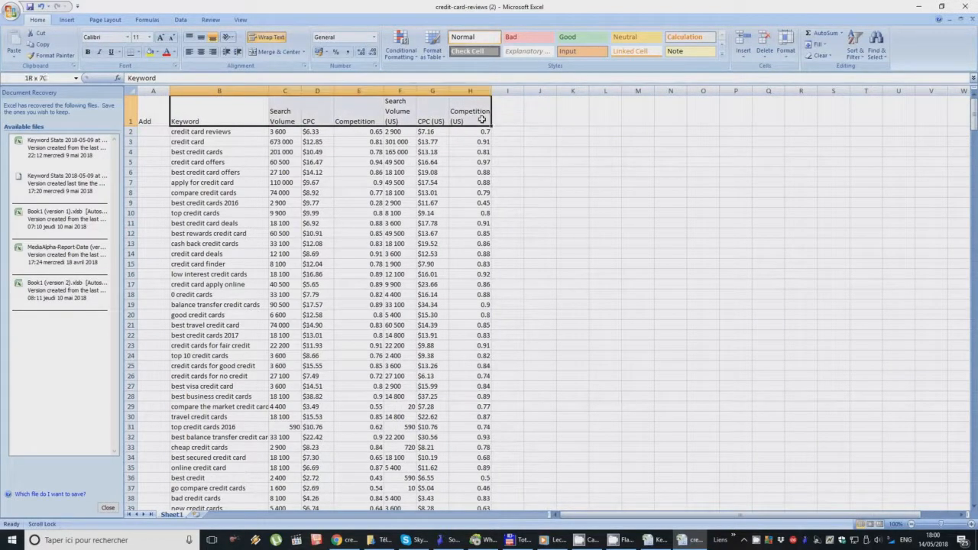
{"action": "scroll", "coordinate": [481, 326], "scroll_direction": "down", "scroll_amount": 20}
{"action": "scroll", "coordinate": [480, 326], "scroll_direction": "down", "scroll_amount": 20}
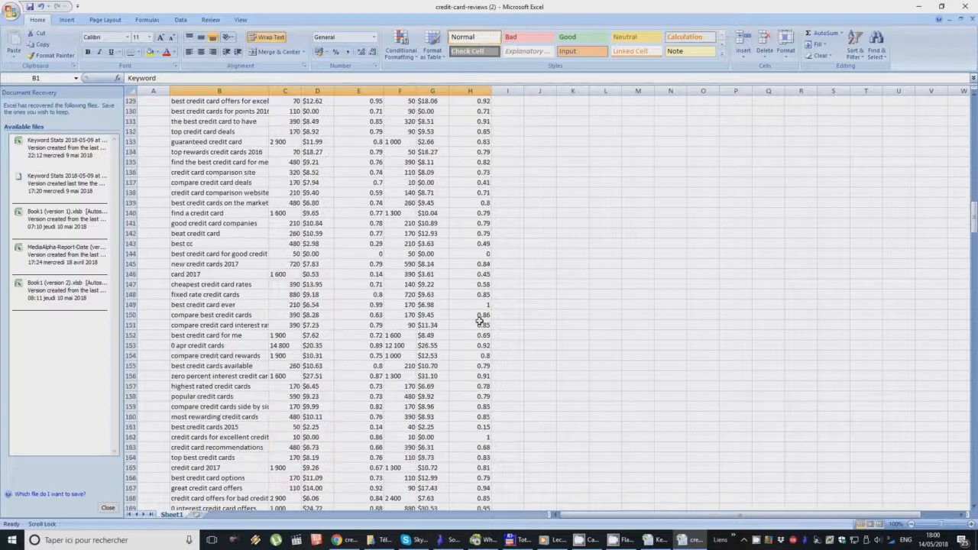
{"action": "scroll", "coordinate": [481, 326], "scroll_direction": "down", "scroll_amount": 20}
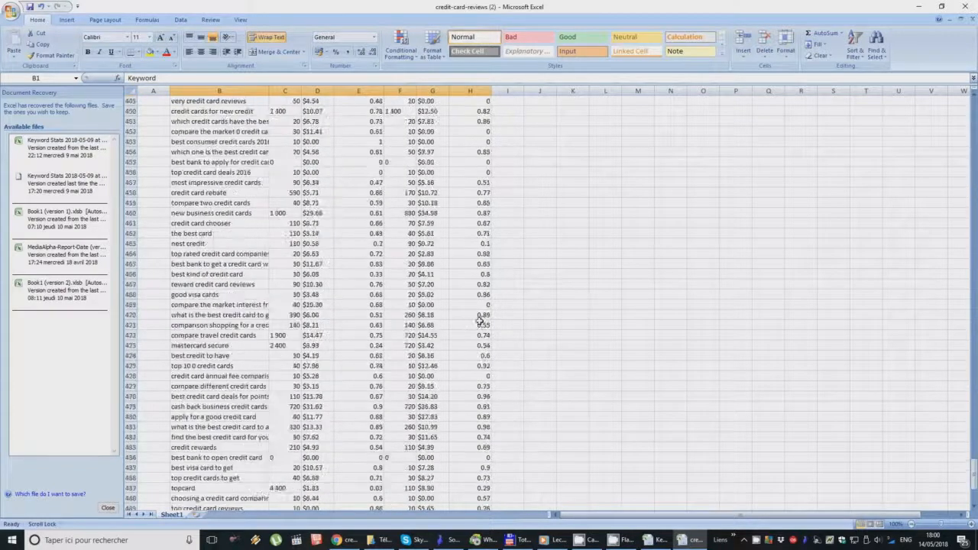
{"action": "left_click", "coordinate": [470, 393], "text": "shift"}
{"action": "key", "text": "ctrl+c"}
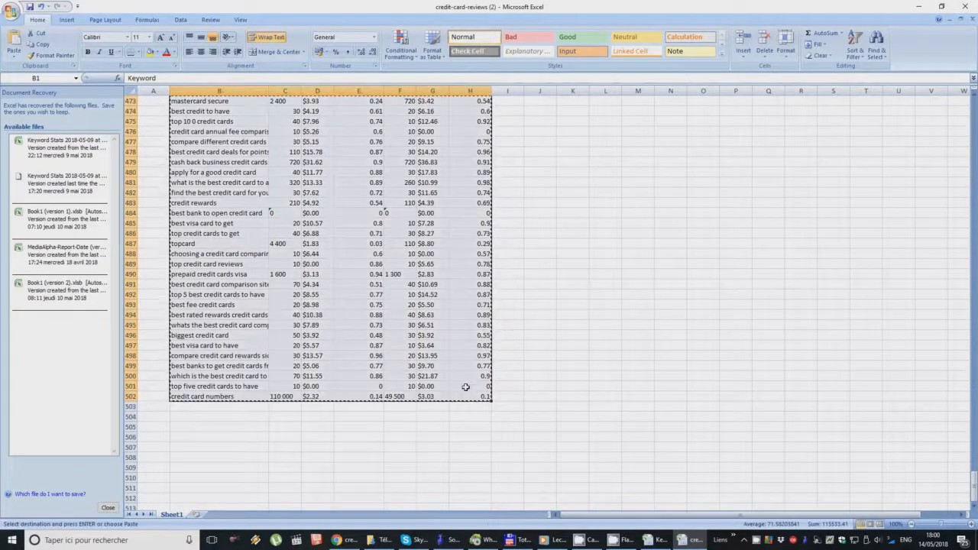
Step: Switch to the Credit Cards Reviews (KW Research) Google Sheet and paste the table at cell A1 of the Test sheet
{"action": "left_click", "coordinate": [918, 7]}
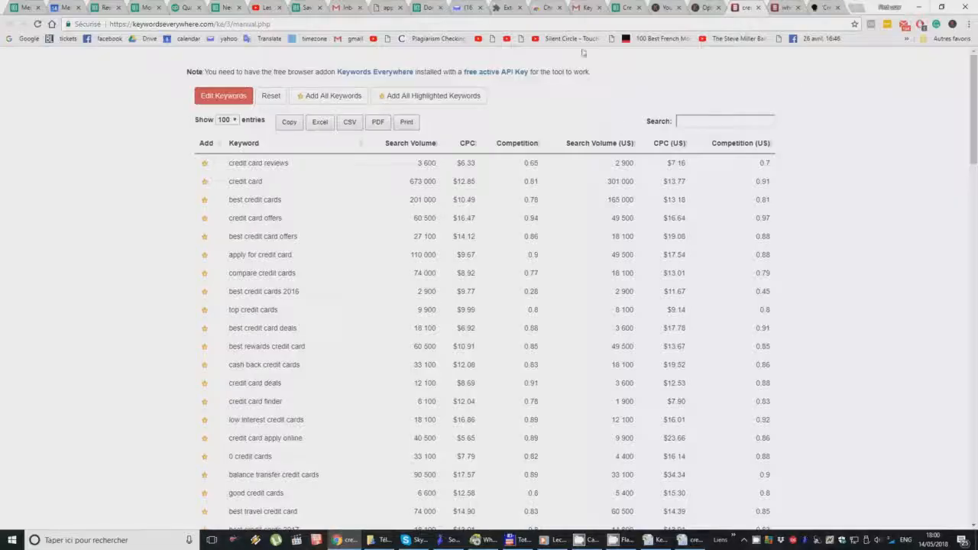
{"action": "left_click", "coordinate": [630, 9]}
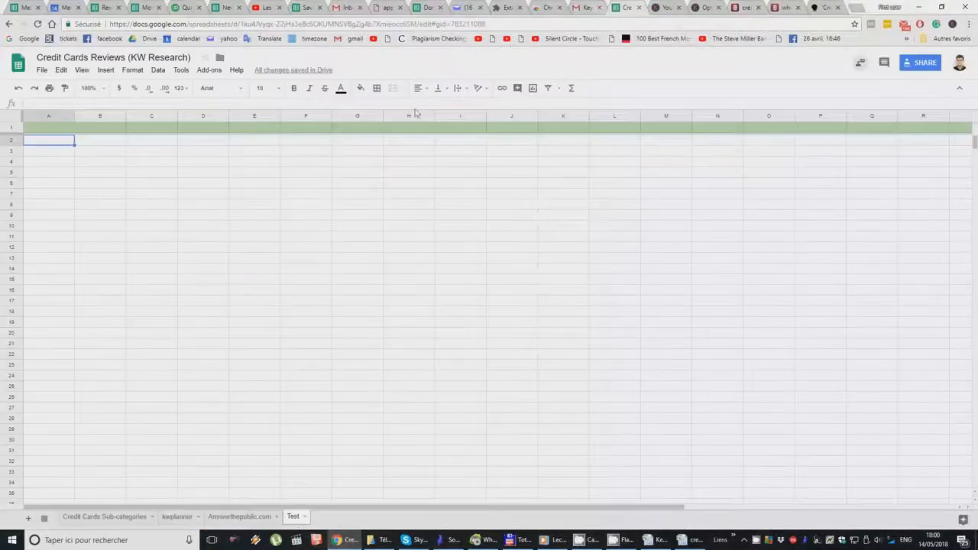
{"action": "left_click", "coordinate": [49, 128]}
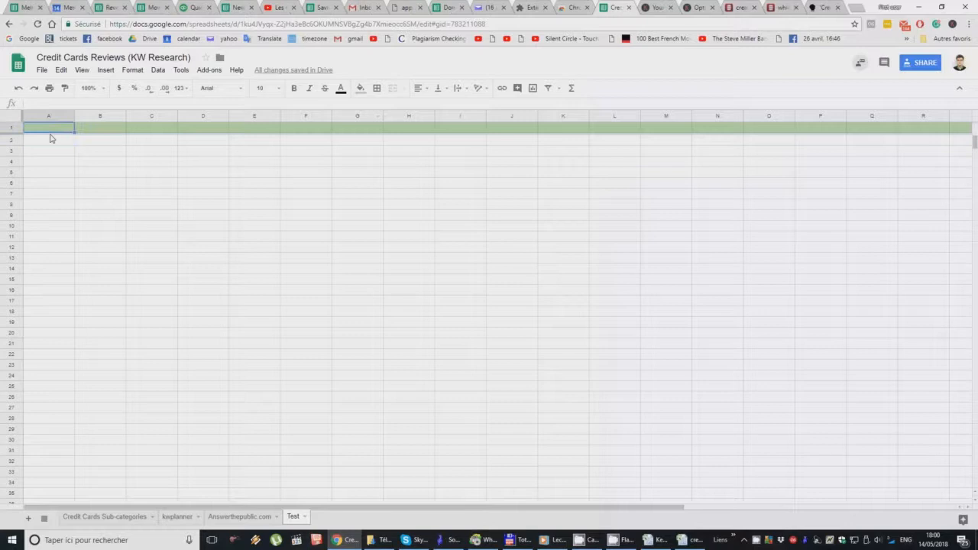
{"action": "key", "text": "ctrl+v"}
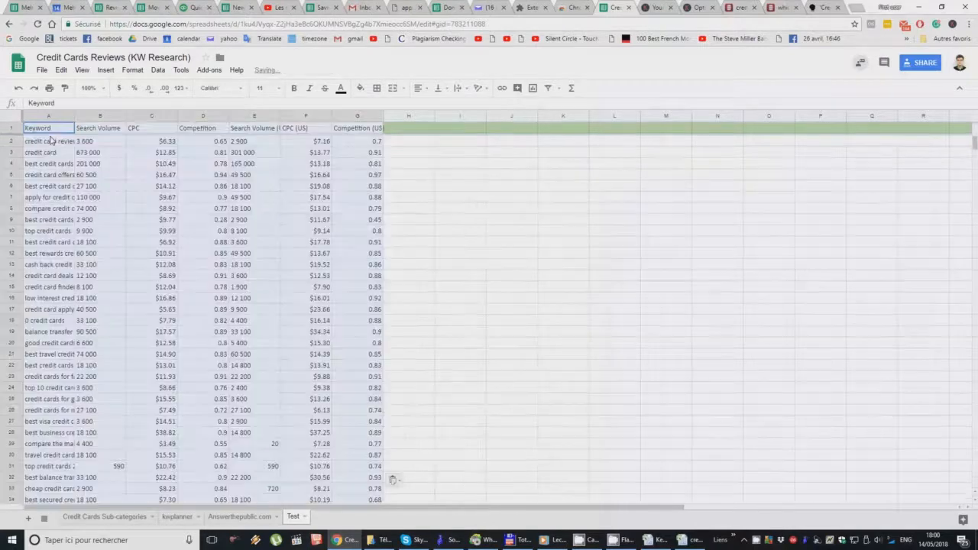
Step: Format header cells A1 to H1 with the row's green fill and bold, centred, wrapped text
{"action": "left_click", "coordinate": [401, 129]}
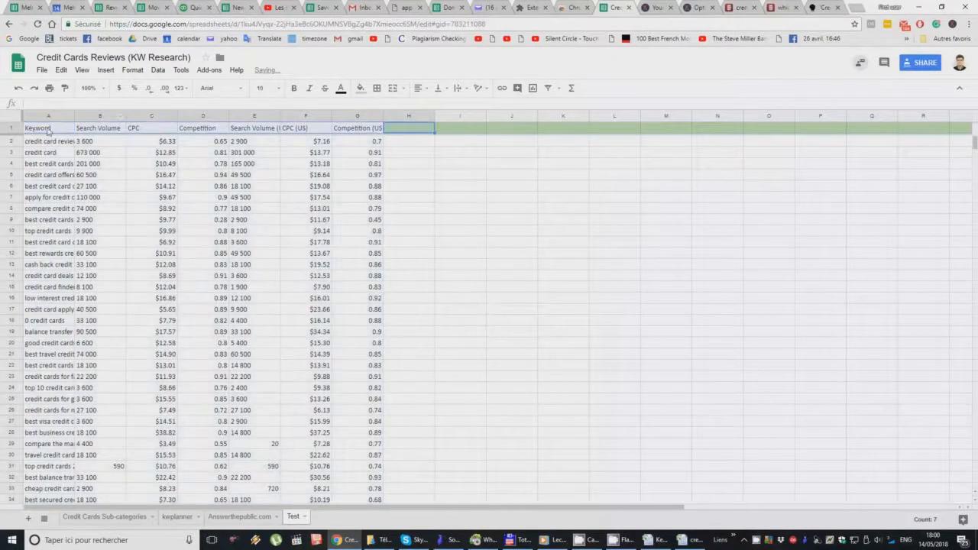
{"action": "left_click", "coordinate": [358, 88]}
{"action": "left_click", "coordinate": [401, 162]}
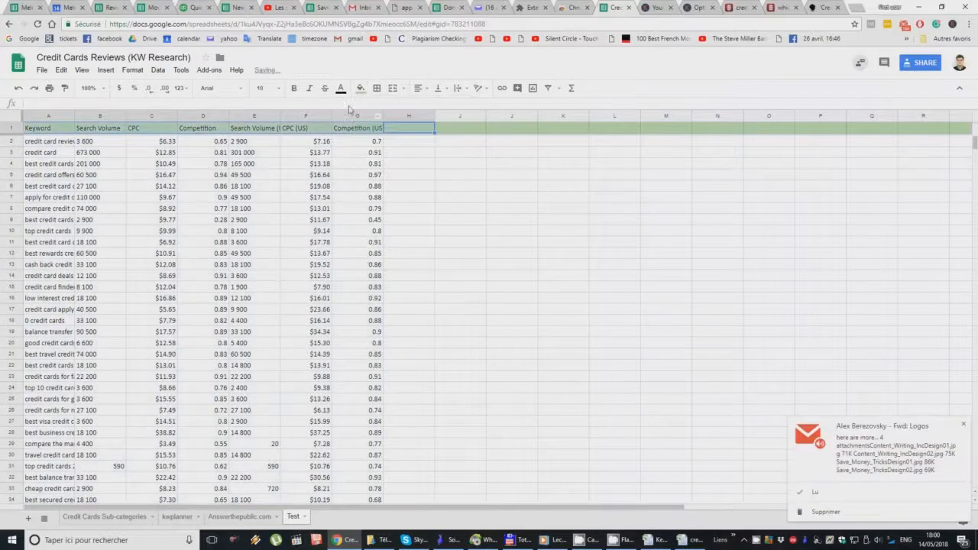
{"action": "left_click", "coordinate": [422, 90]}
{"action": "left_click", "coordinate": [435, 109]}
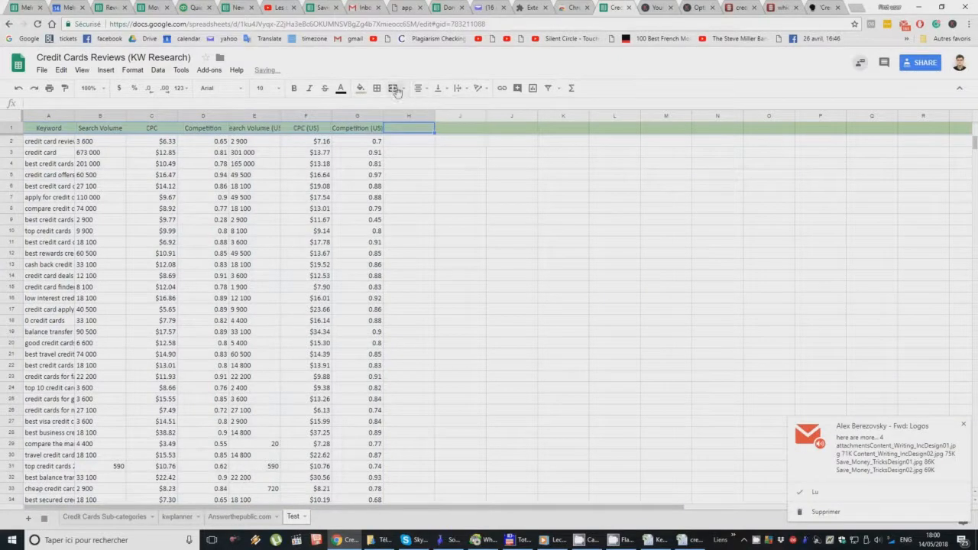
{"action": "left_click", "coordinate": [457, 87]}
{"action": "left_click", "coordinate": [475, 107]}
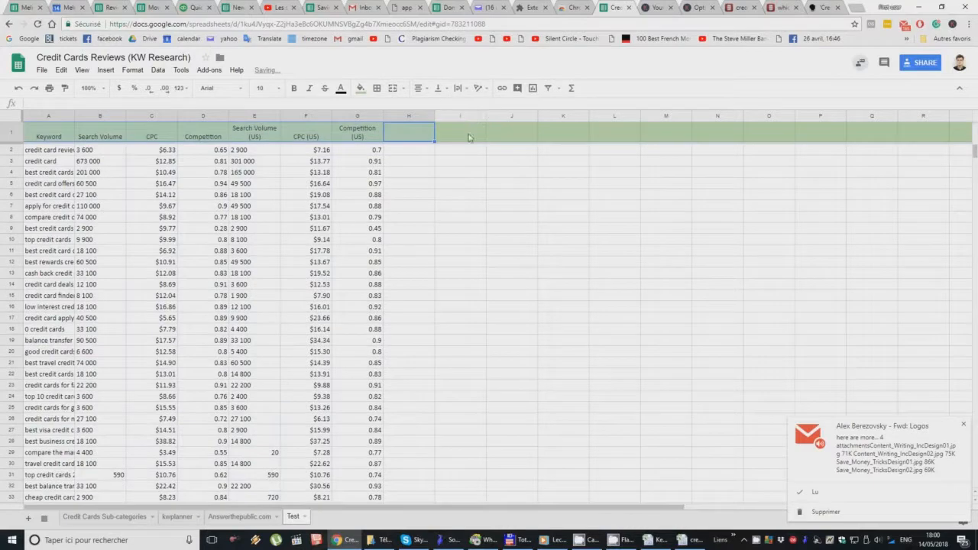
Step: Widen the Keyword column and centre-align columns B to G of the Test sheet
{"action": "left_click", "coordinate": [104, 162]}
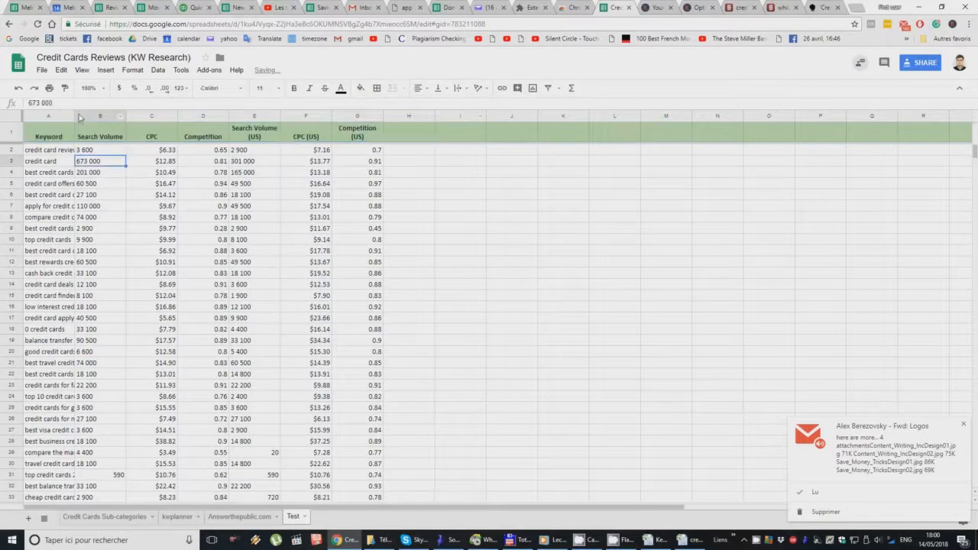
{"action": "left_click_drag", "start_coordinate": [73, 115], "coordinate": [400, 116]}
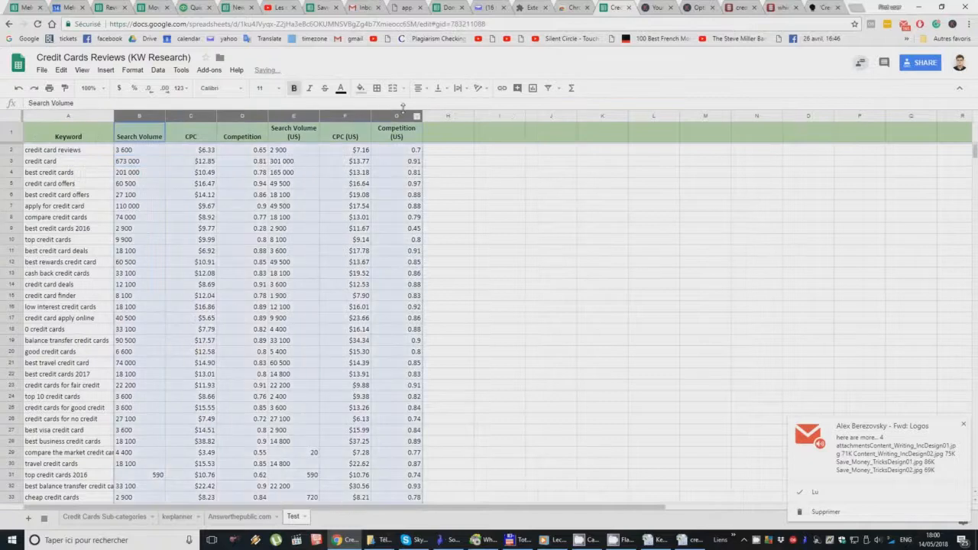
{"action": "left_click", "coordinate": [420, 88]}
{"action": "left_click", "coordinate": [433, 106]}
{"action": "left_click", "coordinate": [191, 217]}
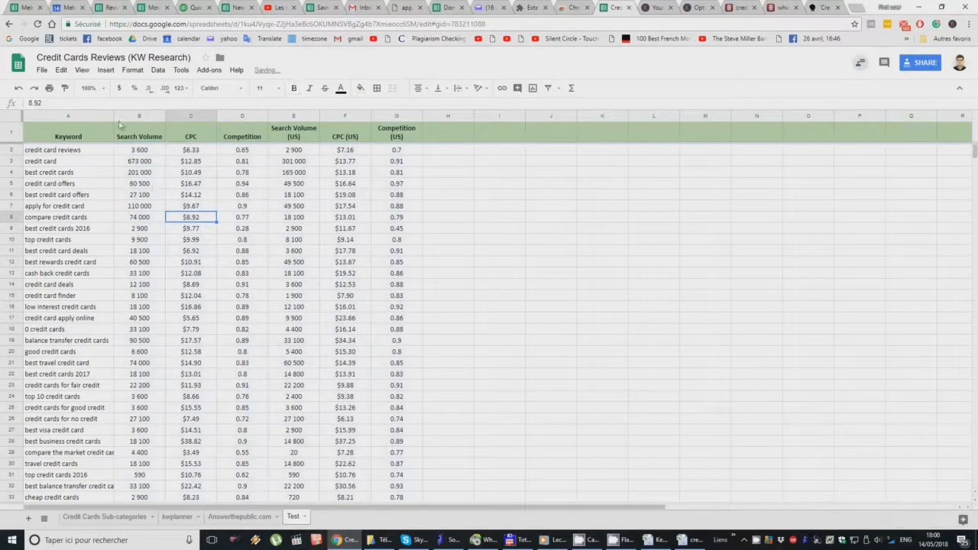
Step: Widen the Keyword column further to fit the longer keywords, and check the pasted list through to its last row
{"action": "left_click_drag", "start_coordinate": [113, 118], "coordinate": [151, 116]}
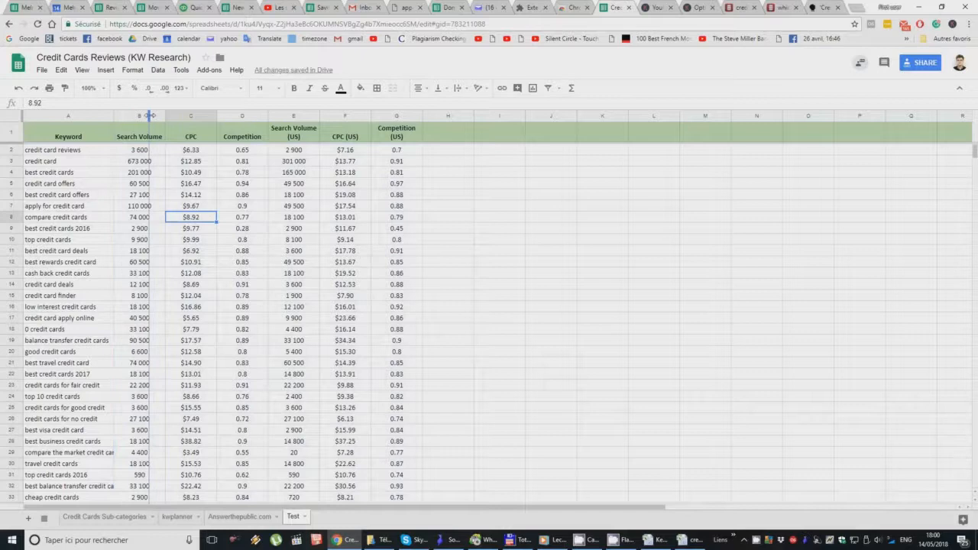
{"action": "left_click", "coordinate": [112, 232]}
{"action": "scroll", "coordinate": [112, 236], "scroll_direction": "down", "scroll_amount": 20}
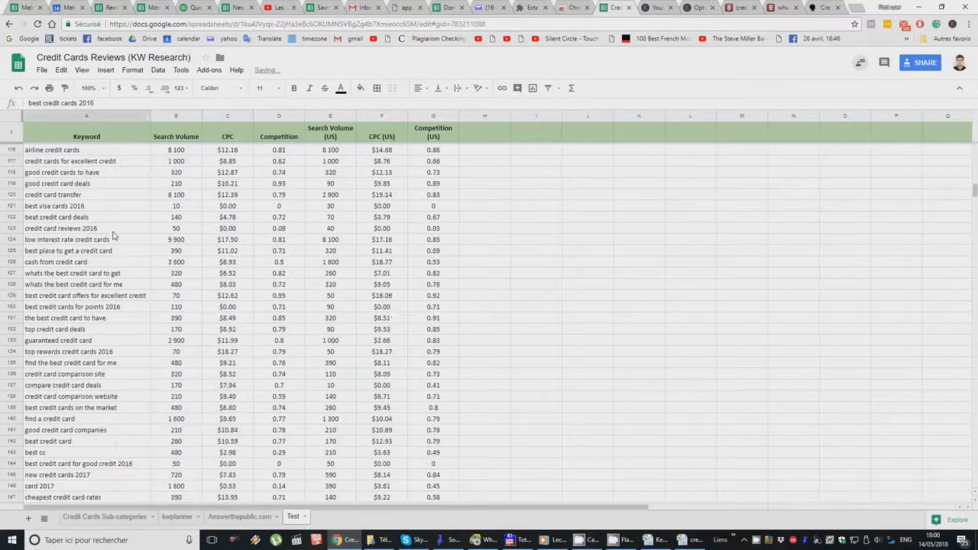
{"action": "scroll", "coordinate": [112, 236], "scroll_direction": "down", "scroll_amount": 10}
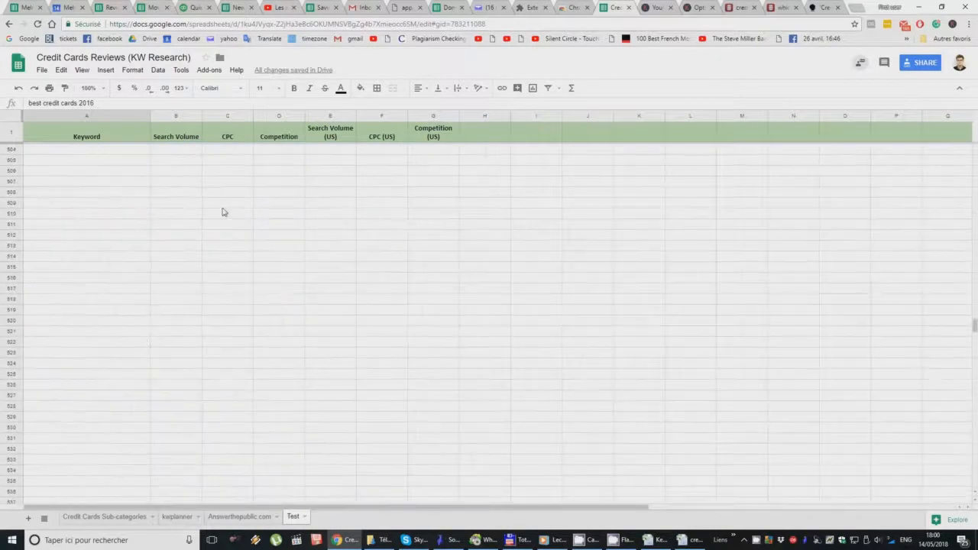
{"action": "left_click", "coordinate": [110, 350]}
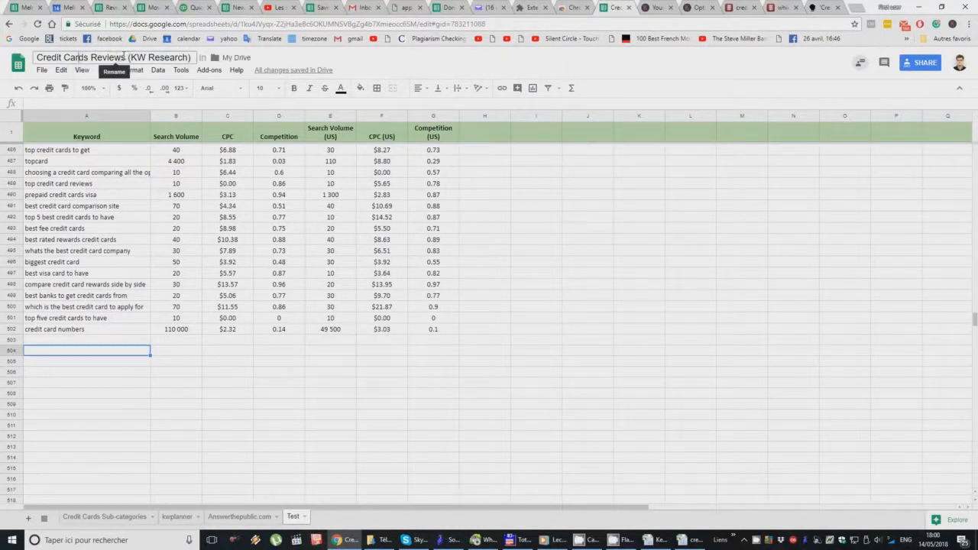
Step: Copy the words "Credit Cards Reviews" from the spreadsheet's title
{"action": "left_click_drag", "start_coordinate": [126, 57], "coordinate": [35, 57]}
{"action": "right_click", "coordinate": [59, 57]}
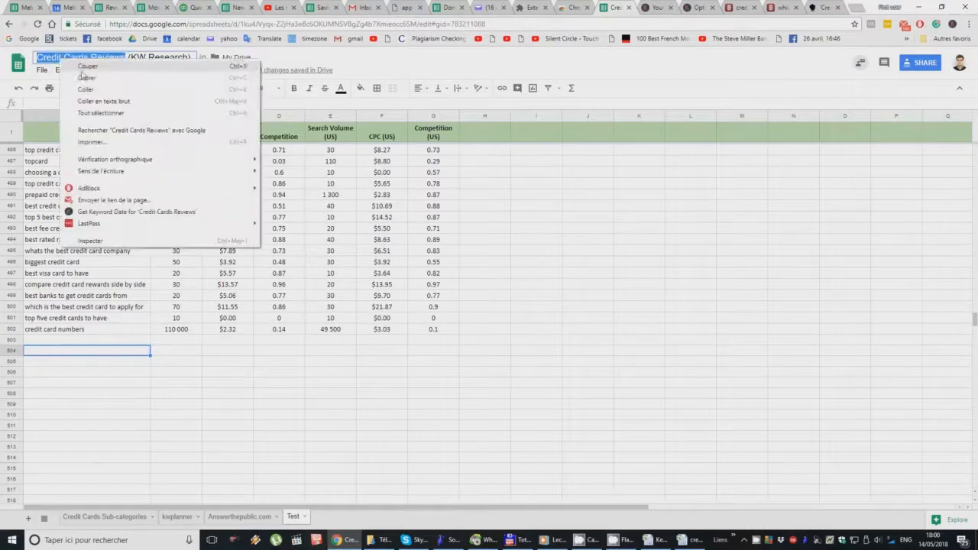
{"action": "left_click", "coordinate": [102, 79]}
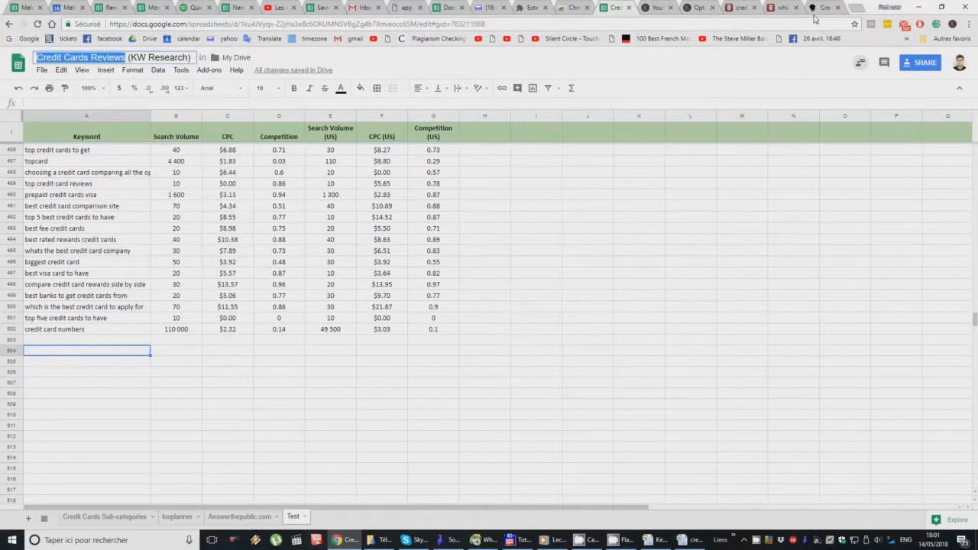
Step: Switch to the AnswerThePublic report page and go to the site's home page
{"action": "left_click", "coordinate": [783, 7]}
{"action": "left_click", "coordinate": [779, 24]}
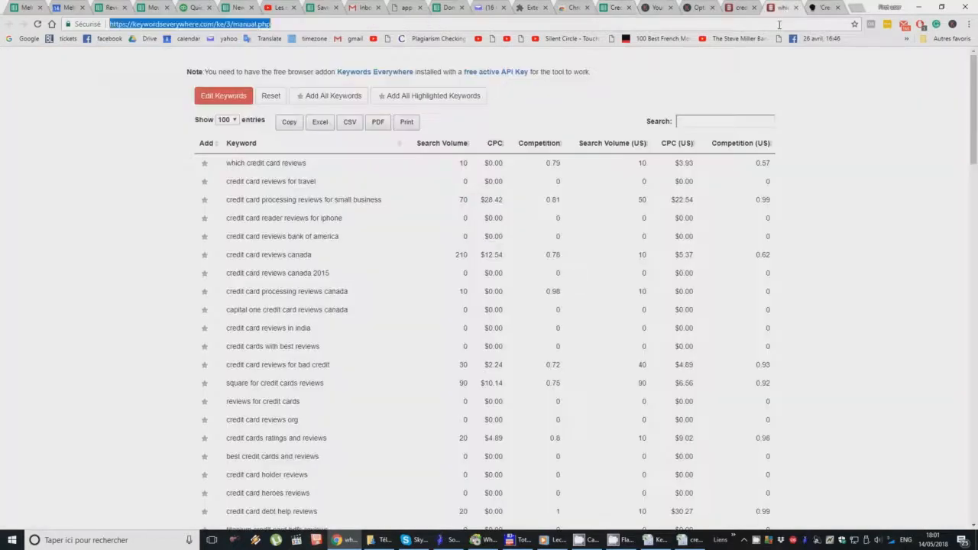
{"action": "left_click", "coordinate": [817, 10]}
{"action": "left_click", "coordinate": [816, 22]}
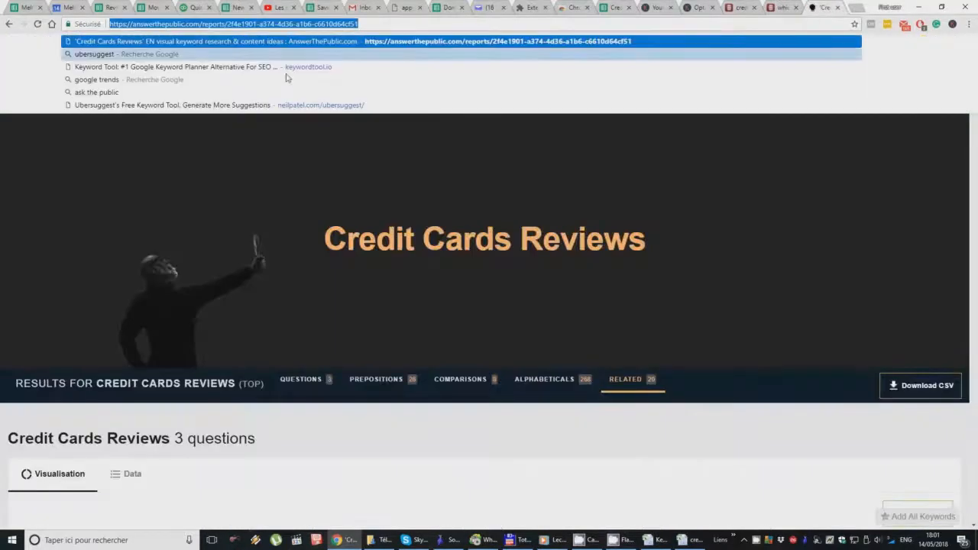
{"action": "left_click", "coordinate": [405, 199]}
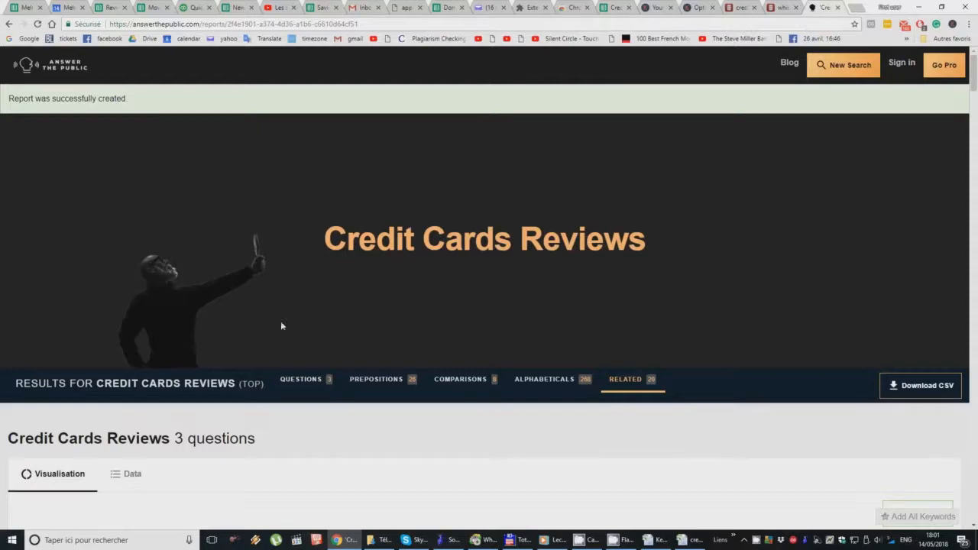
{"action": "left_click", "coordinate": [53, 66]}
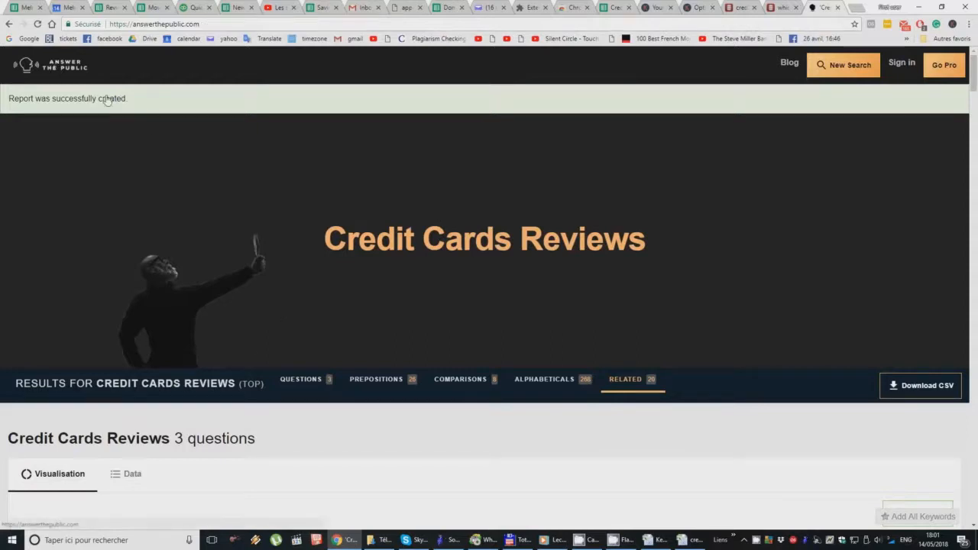
Step: Paste "Credit Cards Reviews" as the keyword with language EN and get its questions
{"action": "left_click", "coordinate": [434, 467]}
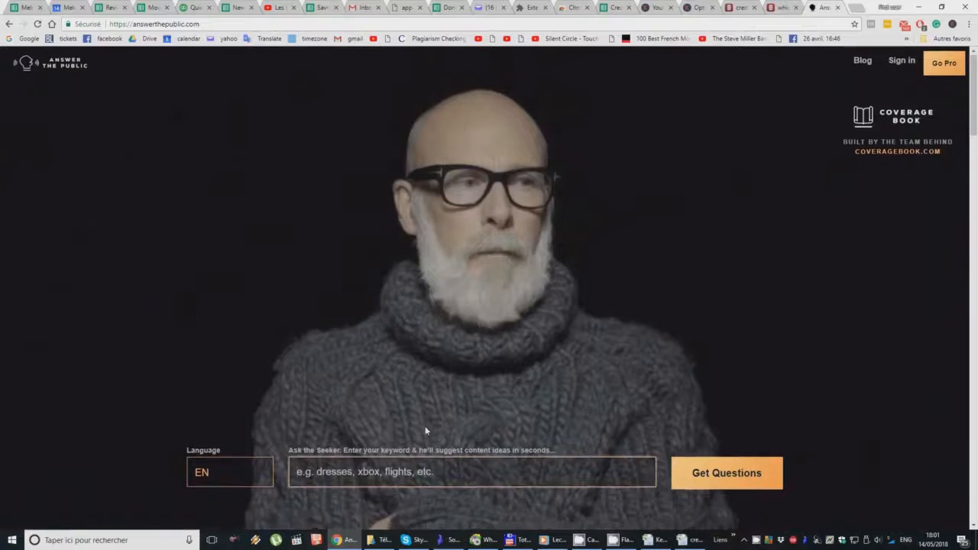
{"action": "scroll", "coordinate": [425, 425], "scroll_direction": "down", "scroll_amount": 3}
{"action": "key", "text": "ctrl+v"}
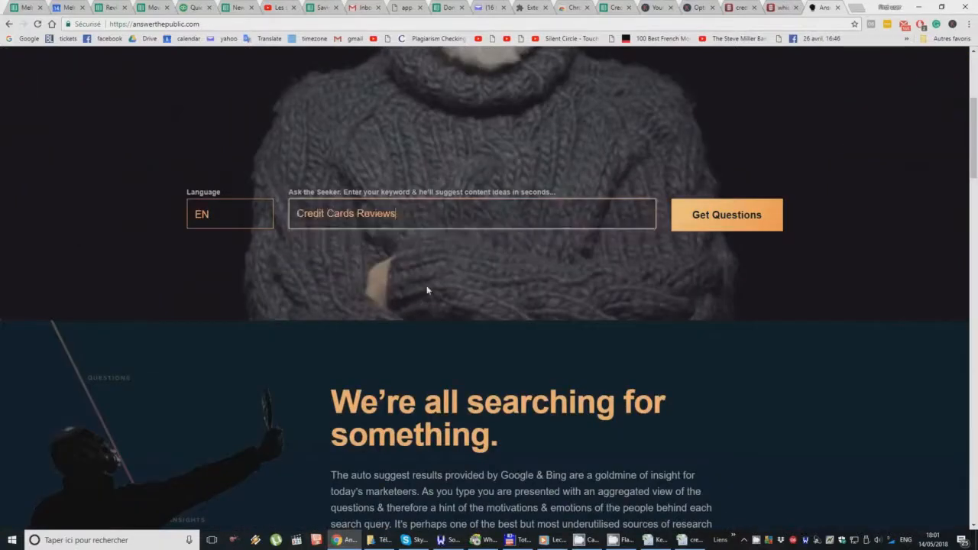
{"action": "left_click", "coordinate": [694, 215]}
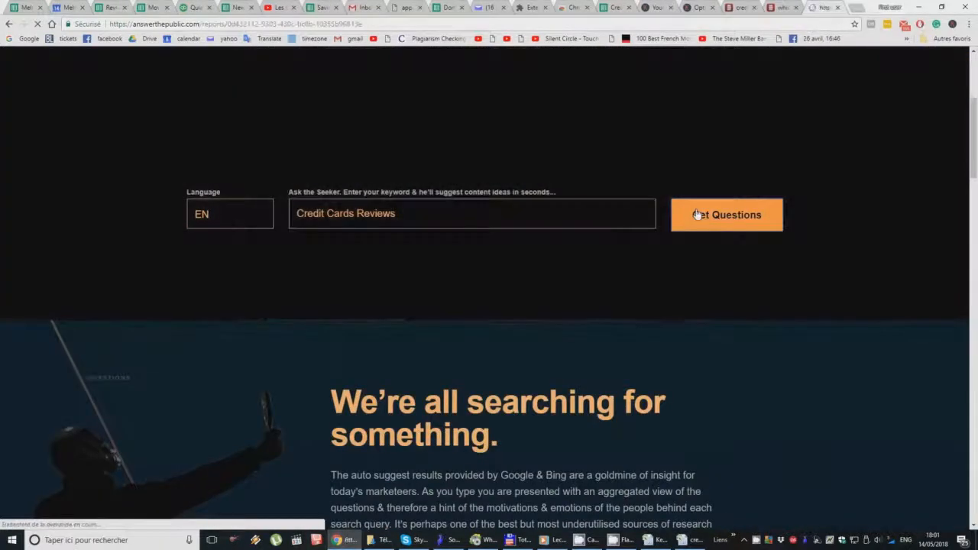
Step: Download the Credit Cards Reviews report as a CSV and open the file in Excel
{"action": "scroll", "coordinate": [527, 300], "scroll_direction": "down", "scroll_amount": 1}
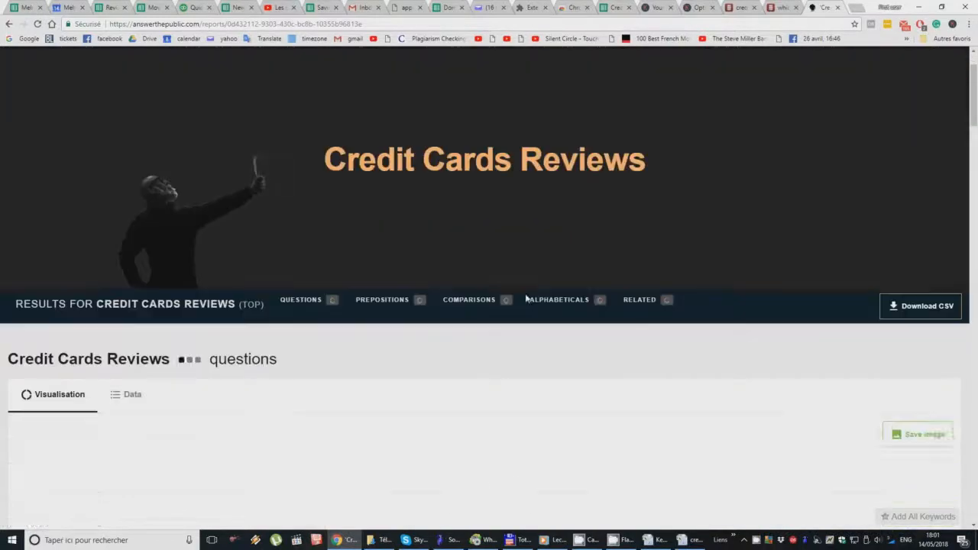
{"action": "scroll", "coordinate": [526, 299], "scroll_direction": "down", "scroll_amount": 3}
{"action": "scroll", "coordinate": [489, 351], "scroll_direction": "down", "scroll_amount": 1}
{"action": "scroll", "coordinate": [489, 345], "scroll_direction": "up", "scroll_amount": 2}
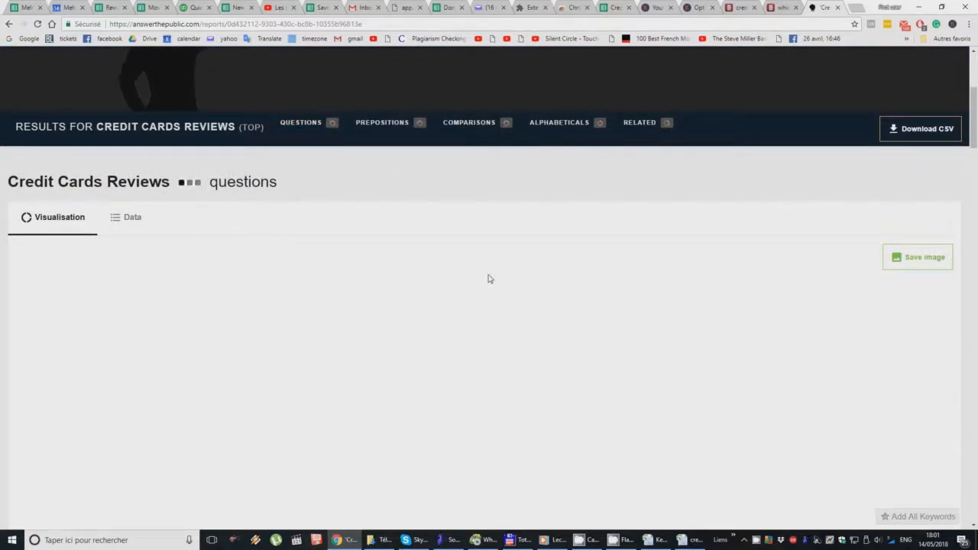
{"action": "scroll", "coordinate": [489, 279], "scroll_direction": "down", "scroll_amount": 5}
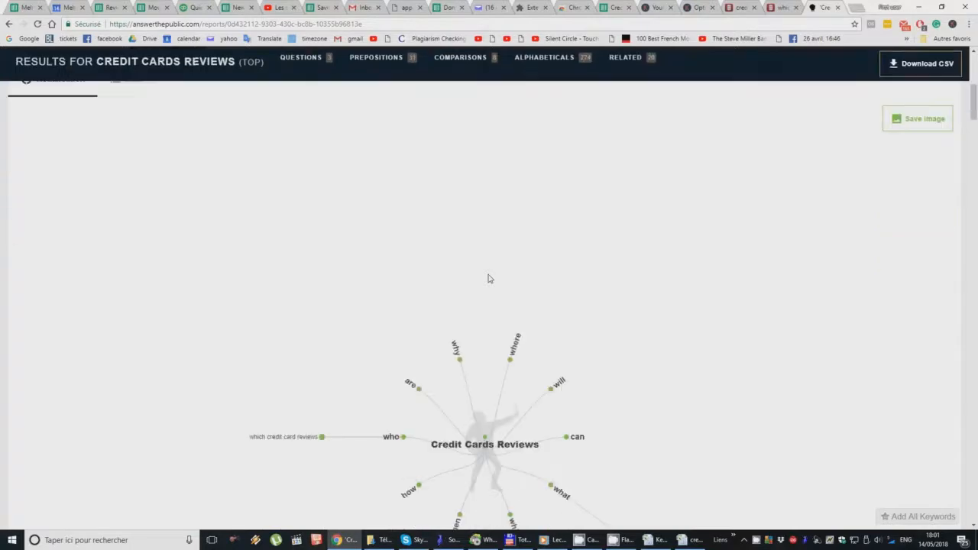
{"action": "scroll", "coordinate": [642, 312], "scroll_direction": "down", "scroll_amount": 1}
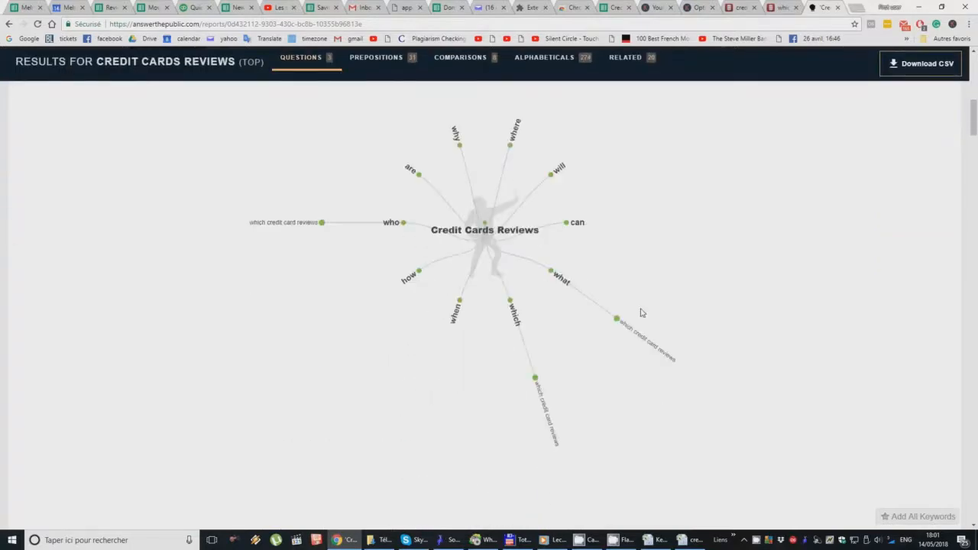
{"action": "scroll", "coordinate": [650, 306], "scroll_direction": "up", "scroll_amount": 4}
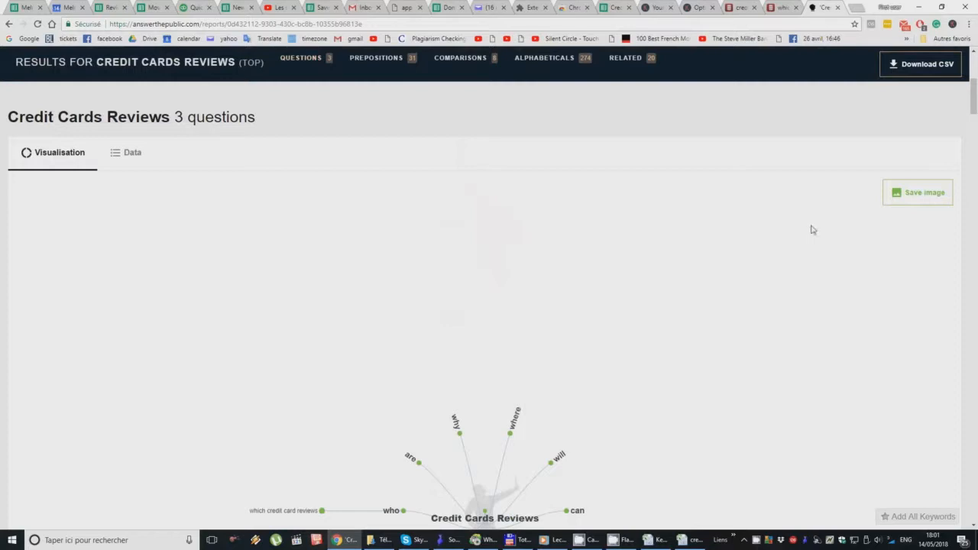
{"action": "scroll", "coordinate": [795, 246], "scroll_direction": "up", "scroll_amount": 1}
{"action": "left_click", "coordinate": [922, 104]}
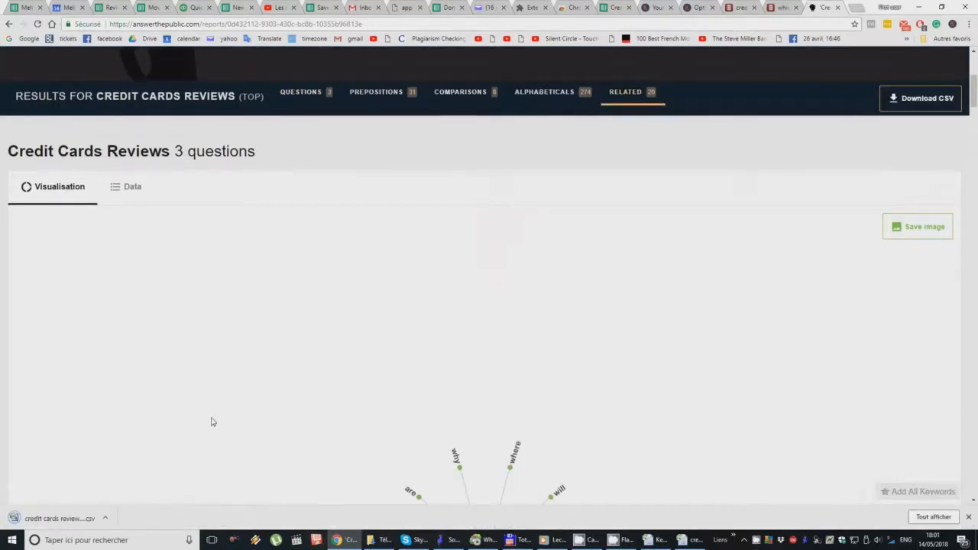
{"action": "left_click", "coordinate": [58, 518]}
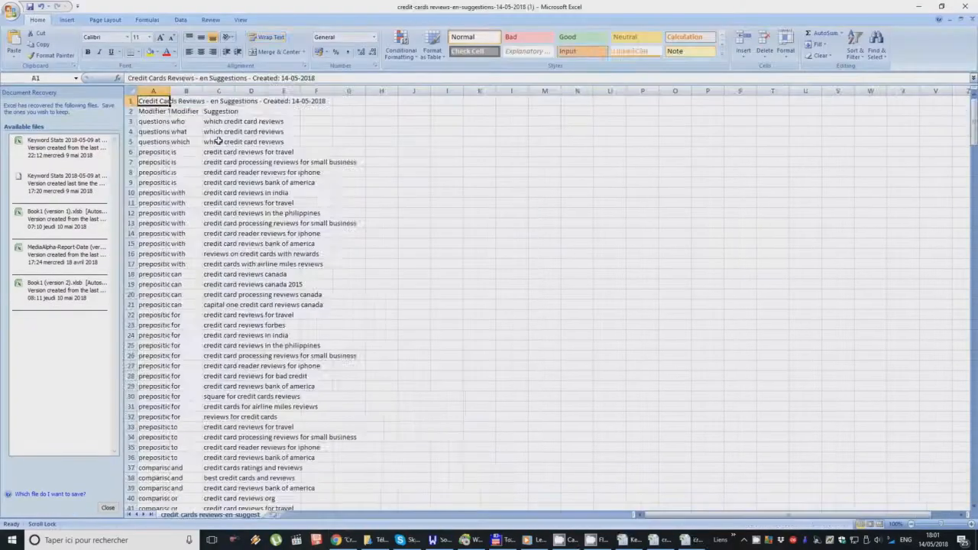
Step: Widen columns A, B and C of the suggestions file so their text fits
{"action": "left_click_drag", "start_coordinate": [157, 90], "coordinate": [307, 95]}
{"action": "left_click", "coordinate": [301, 155]}
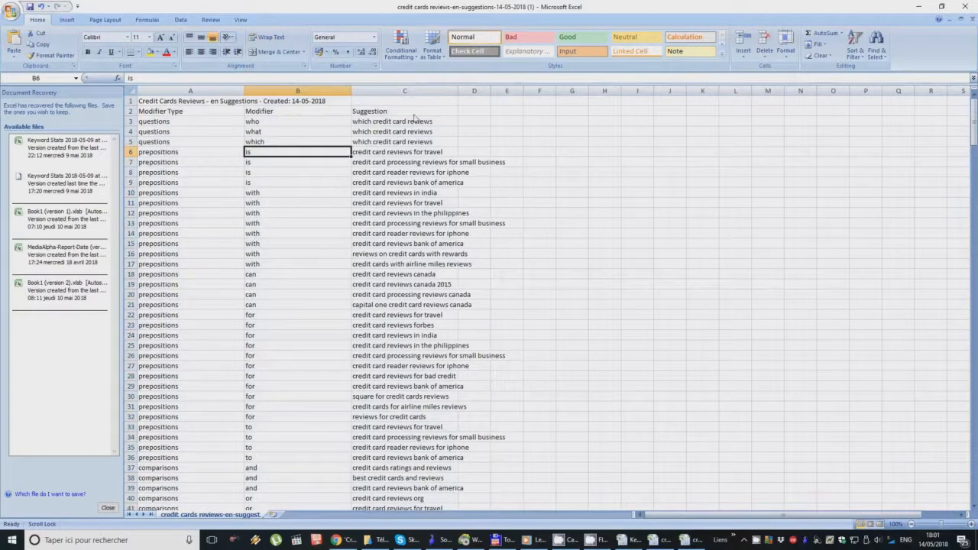
{"action": "left_click_drag", "start_coordinate": [461, 93], "coordinate": [600, 92]}
Step: Copy all keywords in the Suggestion column, from cell C3 to C338
{"action": "scroll", "coordinate": [441, 267], "scroll_direction": "down", "scroll_amount": 8}
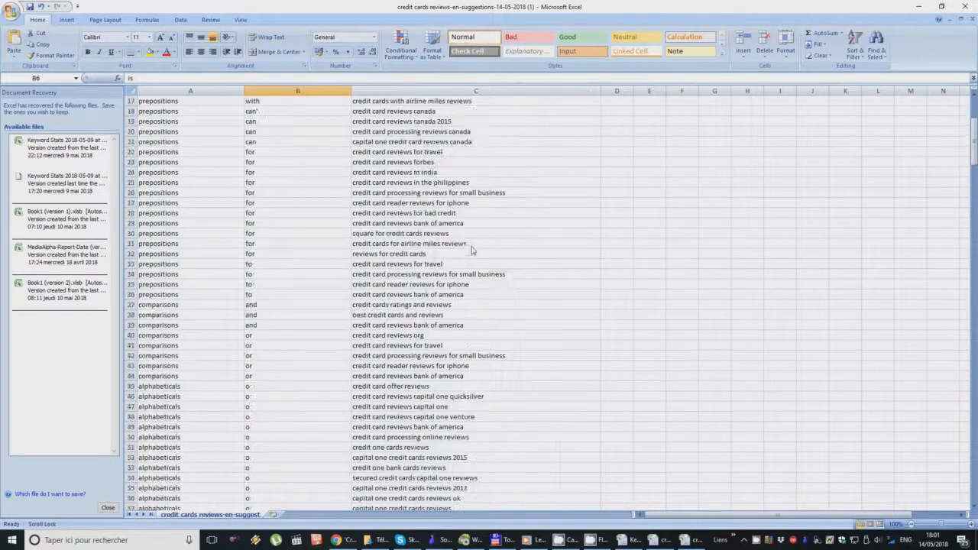
{"action": "scroll", "coordinate": [440, 265], "scroll_direction": "down", "scroll_amount": 20}
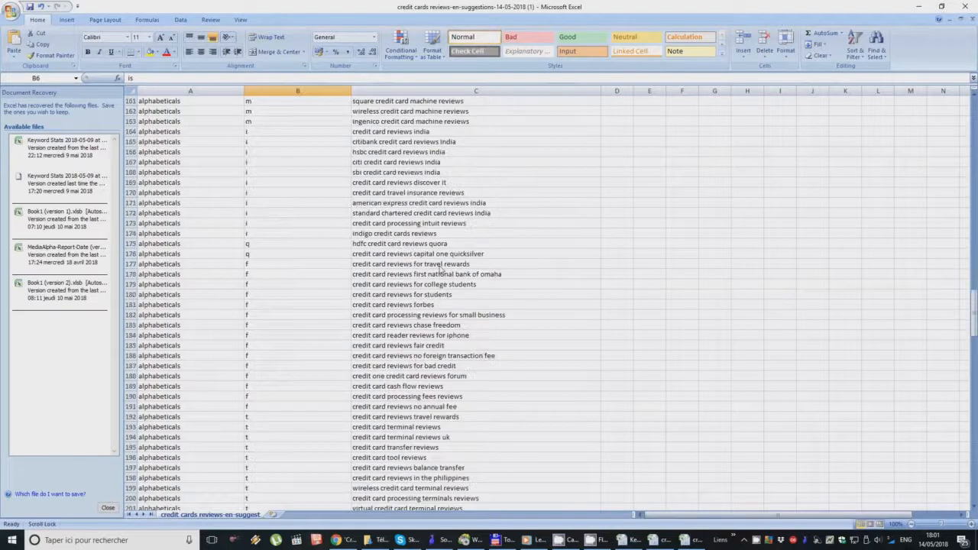
{"action": "scroll", "coordinate": [440, 264], "scroll_direction": "down", "scroll_amount": 20}
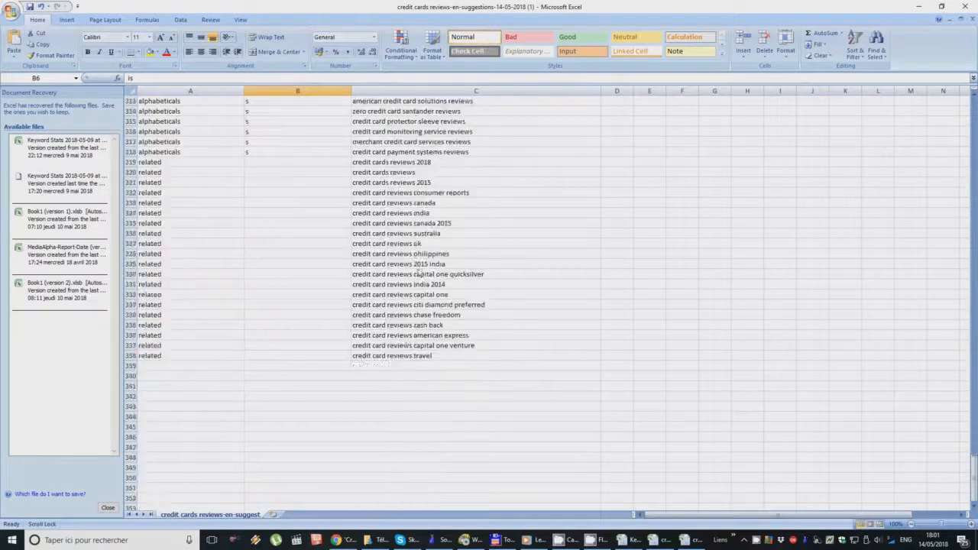
{"action": "left_click", "coordinate": [390, 358]}
{"action": "scroll", "coordinate": [402, 238], "scroll_direction": "up", "scroll_amount": 20}
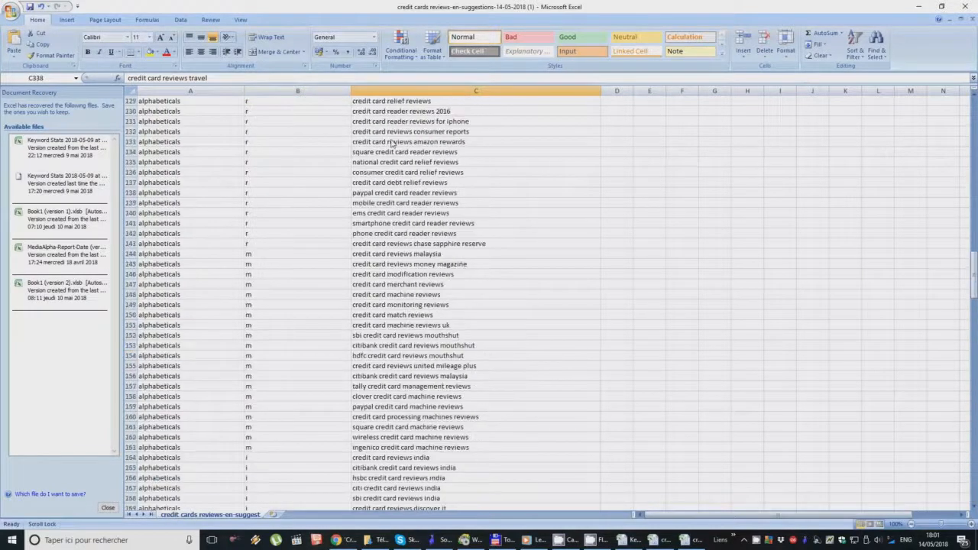
{"action": "scroll", "coordinate": [390, 138], "scroll_direction": "up", "scroll_amount": 8}
{"action": "left_click", "coordinate": [386, 122], "text": "shift"}
{"action": "key", "text": "ctrl+c"}
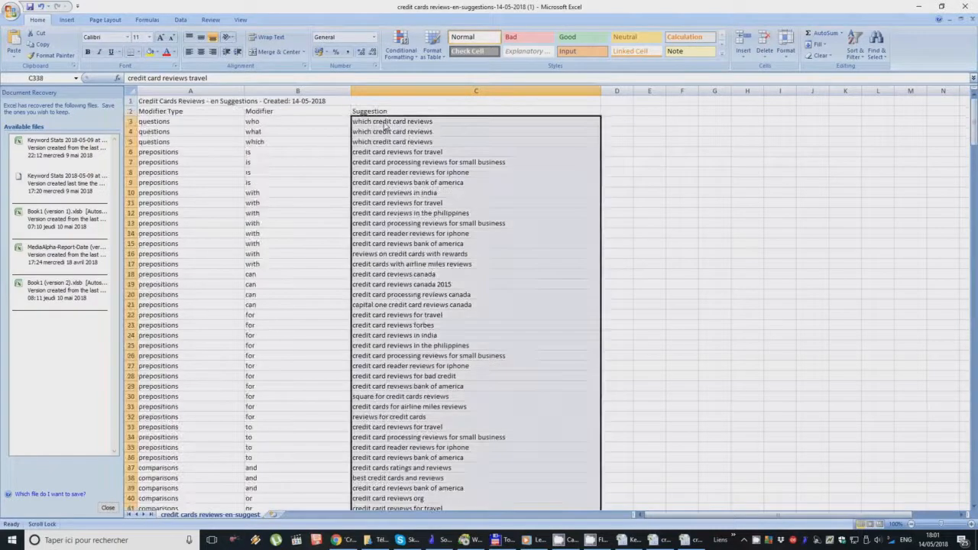
Step: Switch to the Keywords Everywhere bulk tool, clear the previous keywords, and get metrics for the pasted suggestions
{"action": "left_click", "coordinate": [919, 6]}
{"action": "left_click", "coordinate": [781, 6]}
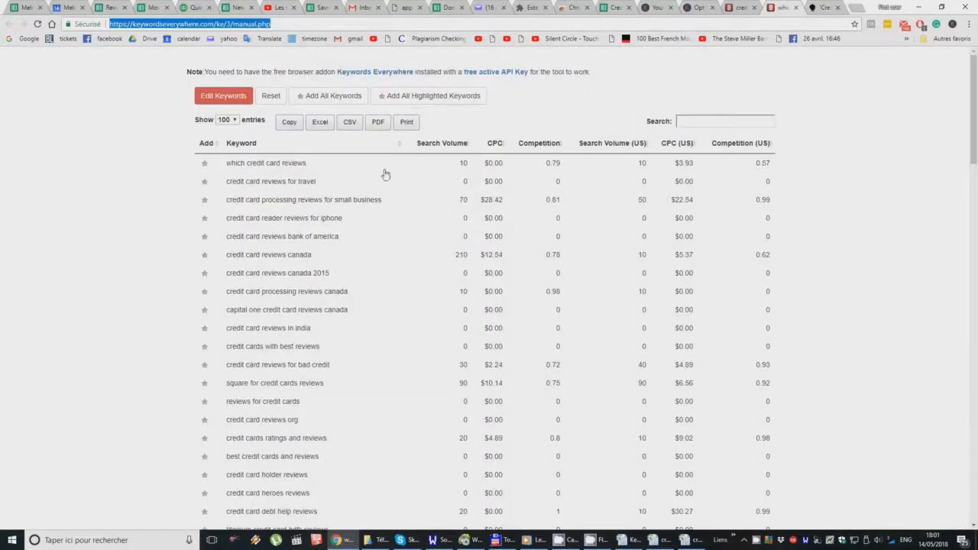
{"action": "left_click", "coordinate": [269, 98]}
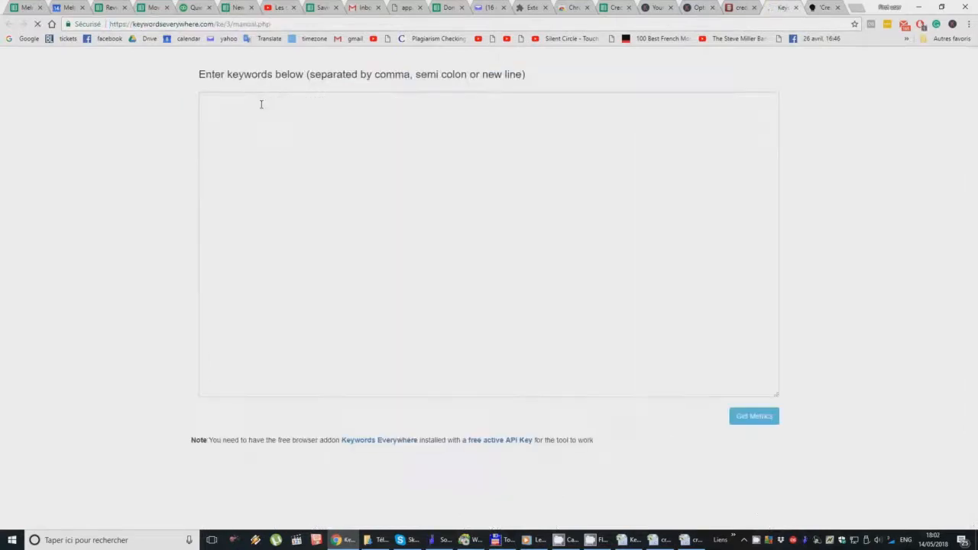
{"action": "left_click", "coordinate": [260, 102]}
{"action": "key", "text": "ctrl+v"}
{"action": "scroll", "coordinate": [722, 359], "scroll_direction": "up", "scroll_amount": 15}
{"action": "left_click", "coordinate": [756, 420]}
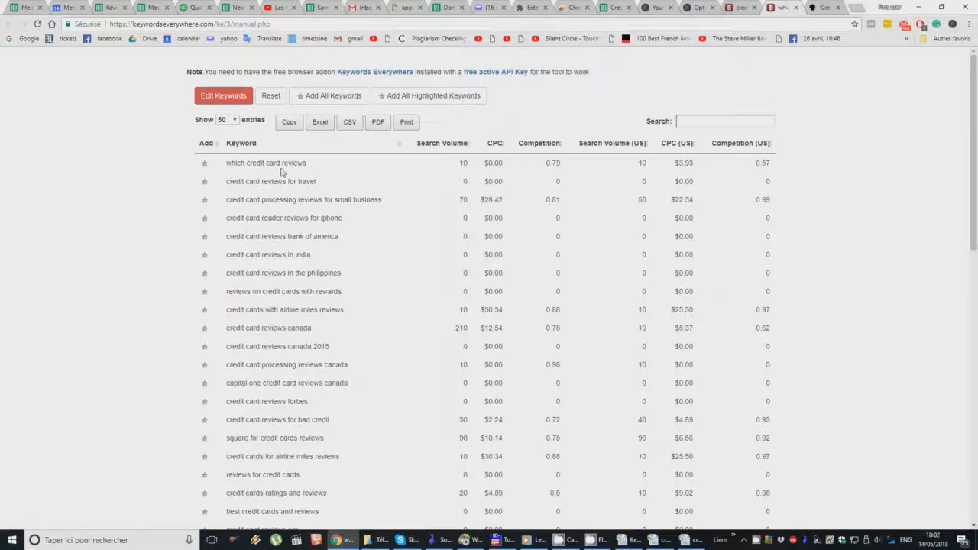
Step: Export the new metrics table to Excel and open the downloaded which-credit-card-reviews file
{"action": "scroll", "coordinate": [270, 325], "scroll_direction": "down", "scroll_amount": 10}
{"action": "left_click_drag", "start_coordinate": [292, 411], "coordinate": [258, 411]}
{"action": "scroll", "coordinate": [259, 411], "scroll_direction": "up", "scroll_amount": 10}
{"action": "left_click", "coordinate": [65, 520]}
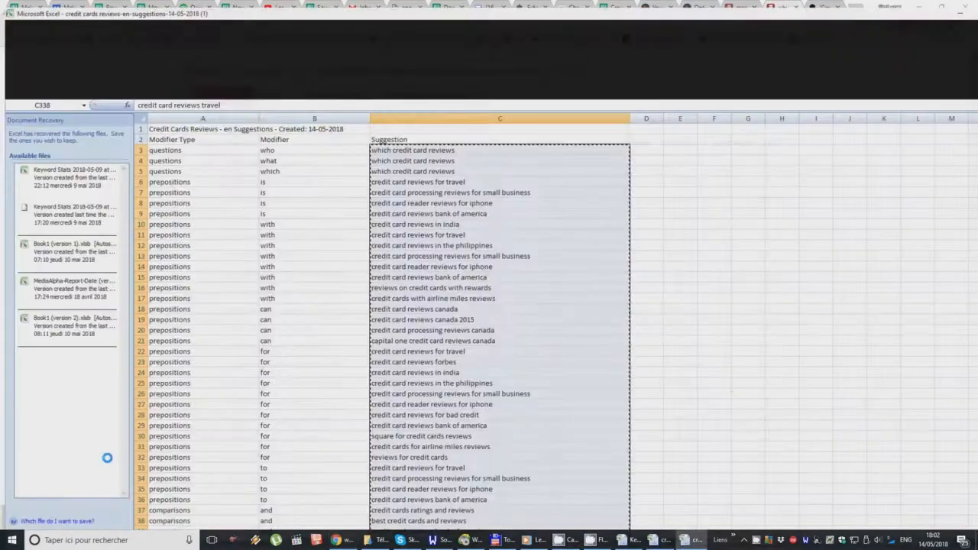
Step: Copy the keyword metrics without the header row, from cell B2 to H266
{"action": "left_click_drag", "start_coordinate": [201, 91], "coordinate": [279, 91]}
{"action": "left_click", "coordinate": [245, 109]}
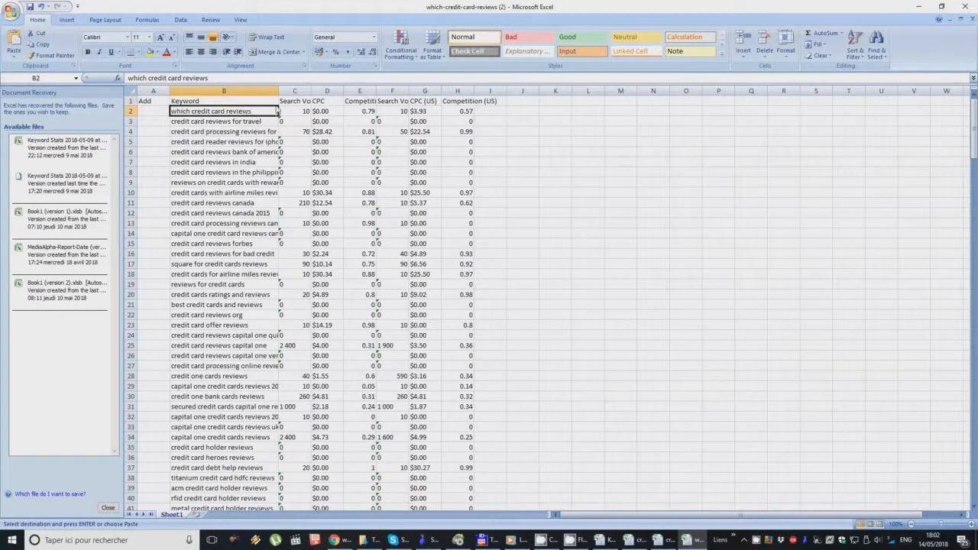
{"action": "left_click", "coordinate": [462, 107], "text": "shift"}
{"action": "scroll", "coordinate": [454, 306], "scroll_direction": "down", "scroll_amount": 20}
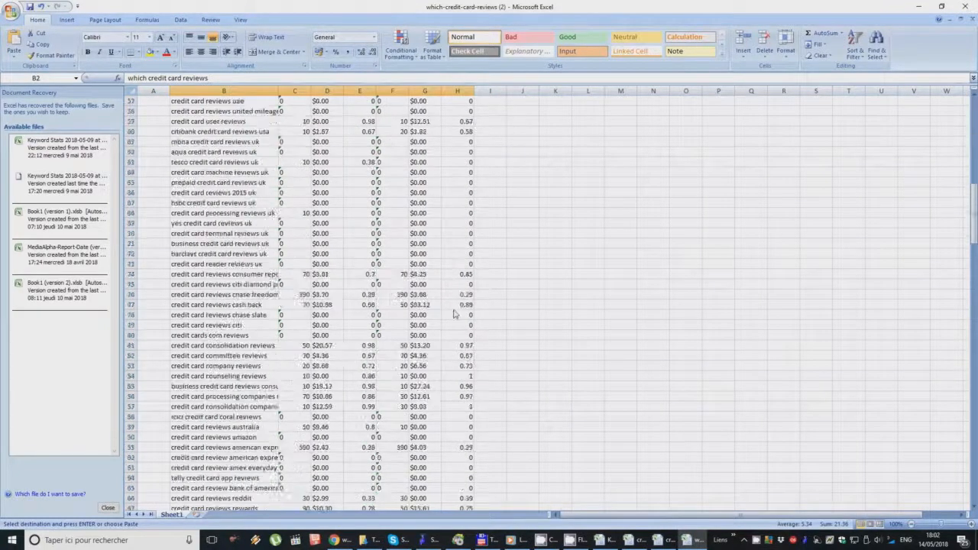
{"action": "scroll", "coordinate": [454, 313], "scroll_direction": "down", "scroll_amount": 13}
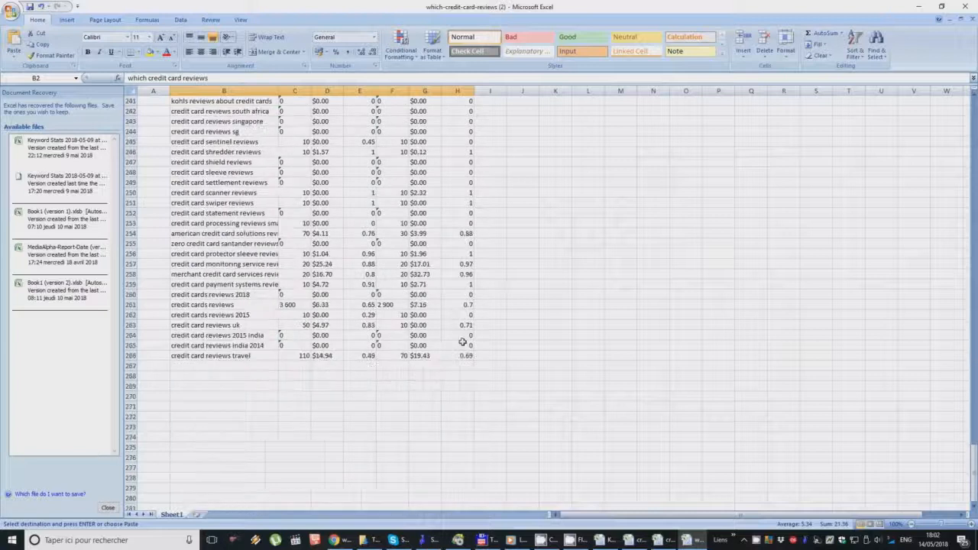
{"action": "left_click", "coordinate": [459, 357], "text": "shift"}
{"action": "key", "text": "ctrl+c"}
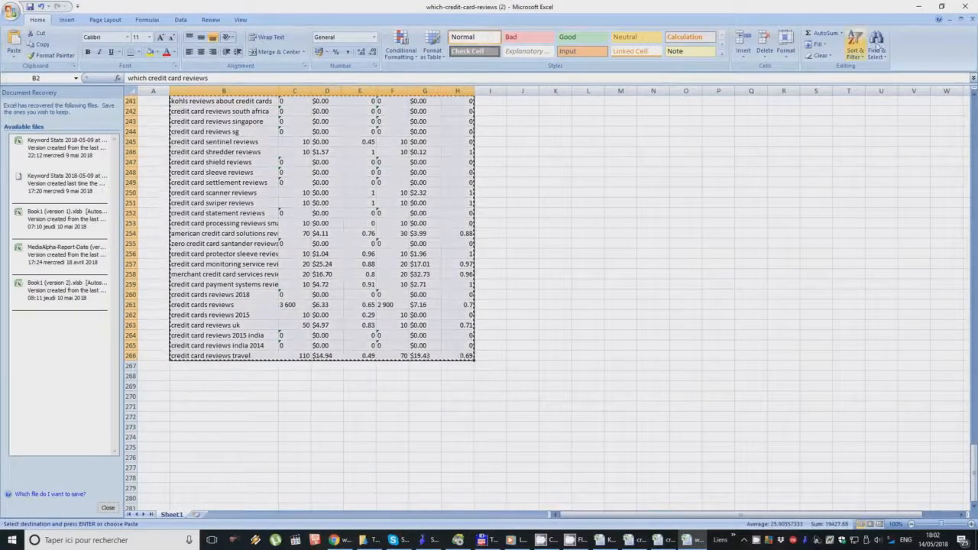
Step: Switch to the Credit Cards Reviews (KW Research) Google Sheet and paste the copied rows below the last keyword of the Test sheet, at A503
{"action": "left_click", "coordinate": [919, 6]}
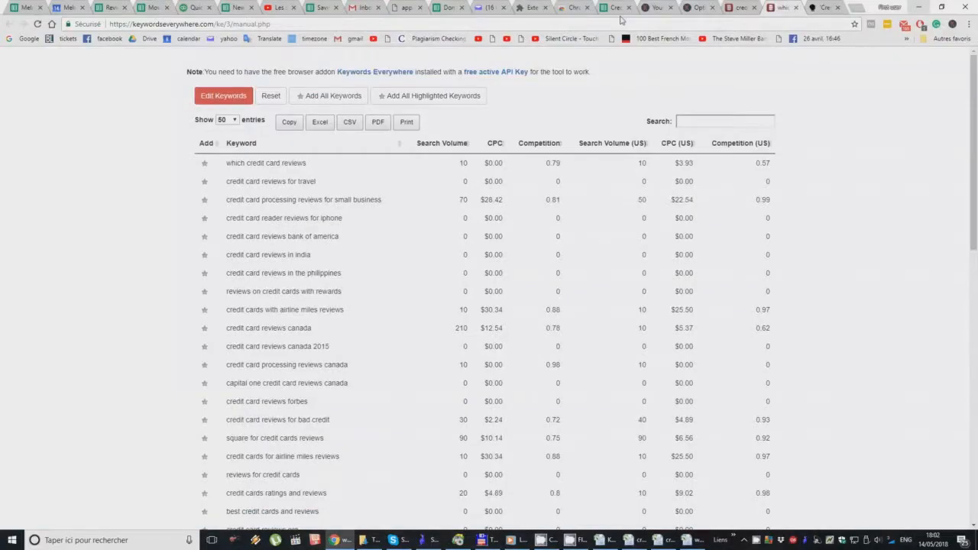
{"action": "left_click", "coordinate": [619, 9]}
{"action": "left_click", "coordinate": [65, 343]}
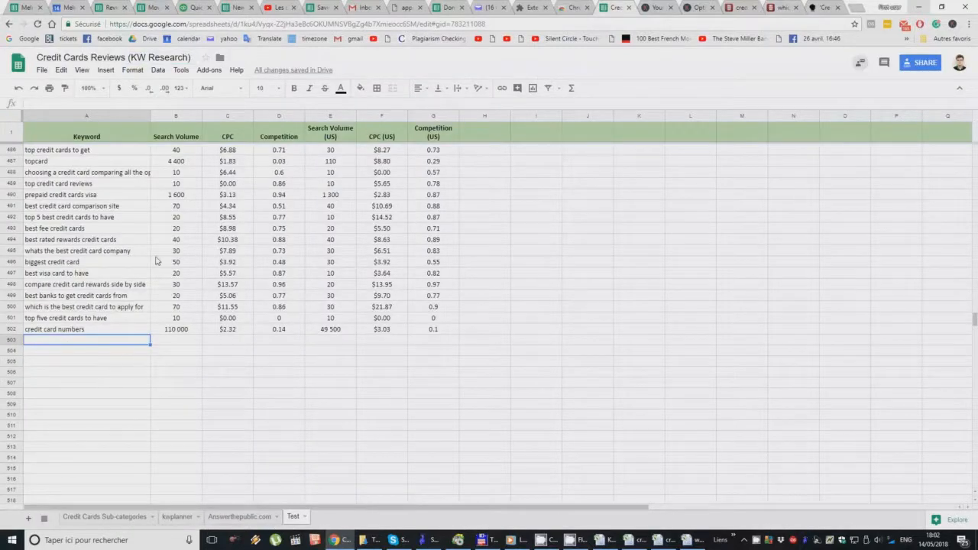
{"action": "key", "text": "ctrl+v"}
Step: Center-align the contents of columns B through G
{"action": "left_click_drag", "start_coordinate": [175, 115], "coordinate": [434, 116]}
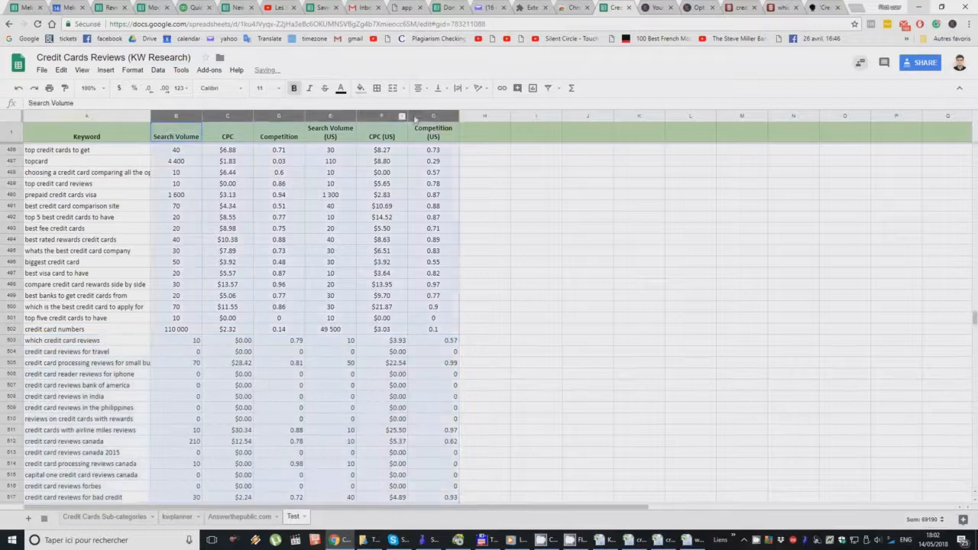
{"action": "left_click", "coordinate": [413, 89]}
{"action": "left_click", "coordinate": [434, 105]}
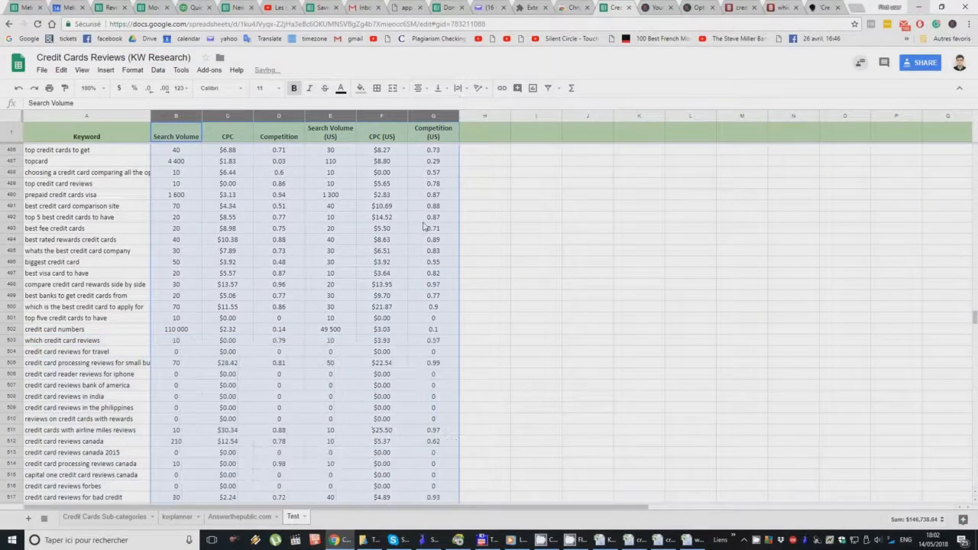
Step: Select the whole keyword table from the last data cell, G767, up to the header row and create a filter on it
{"action": "left_click", "coordinate": [433, 386]}
{"action": "scroll", "coordinate": [432, 382], "scroll_direction": "down", "scroll_amount": 20}
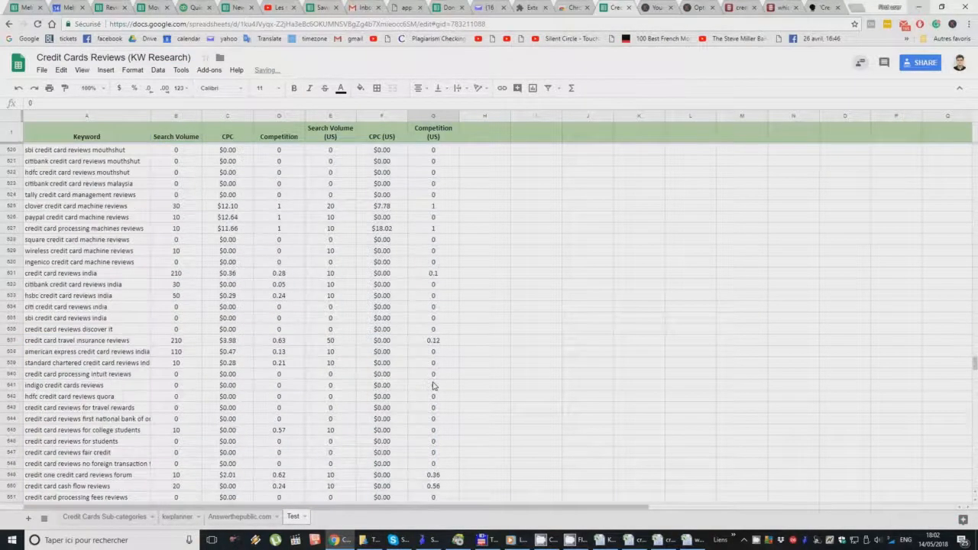
{"action": "scroll", "coordinate": [433, 382], "scroll_direction": "down", "scroll_amount": 15}
{"action": "scroll", "coordinate": [432, 378], "scroll_direction": "up", "scroll_amount": 3}
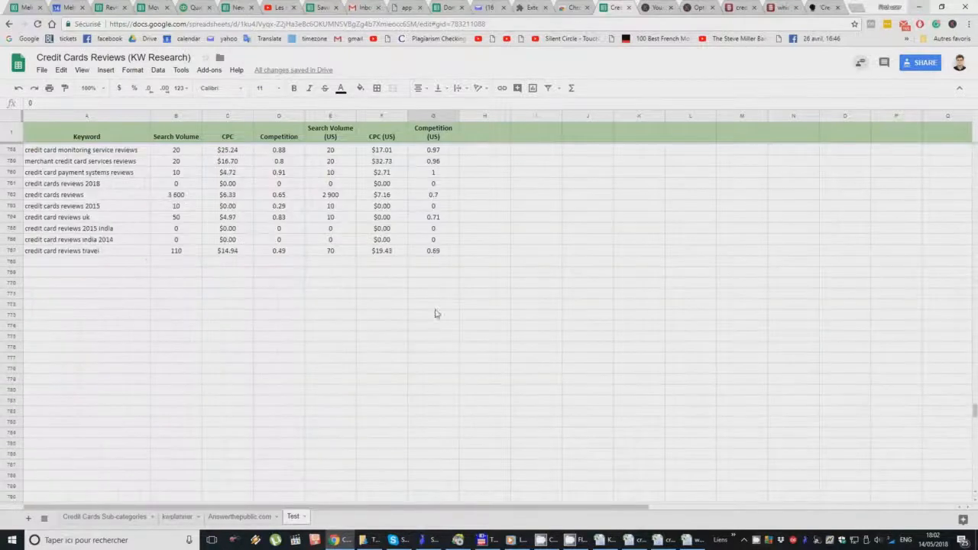
{"action": "left_click", "coordinate": [434, 254]}
{"action": "scroll", "coordinate": [433, 260], "scroll_direction": "up", "scroll_amount": 20}
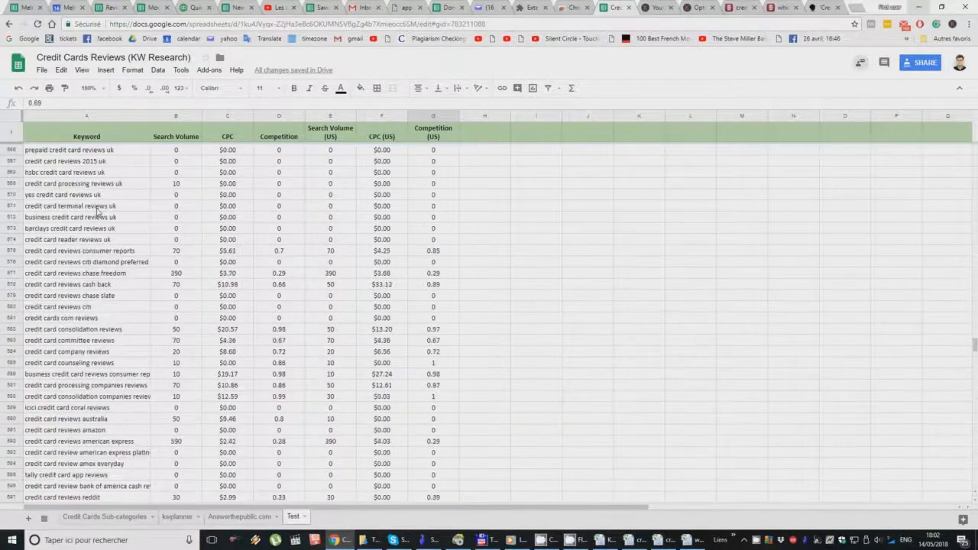
{"action": "scroll", "coordinate": [97, 212], "scroll_direction": "up", "scroll_amount": 20}
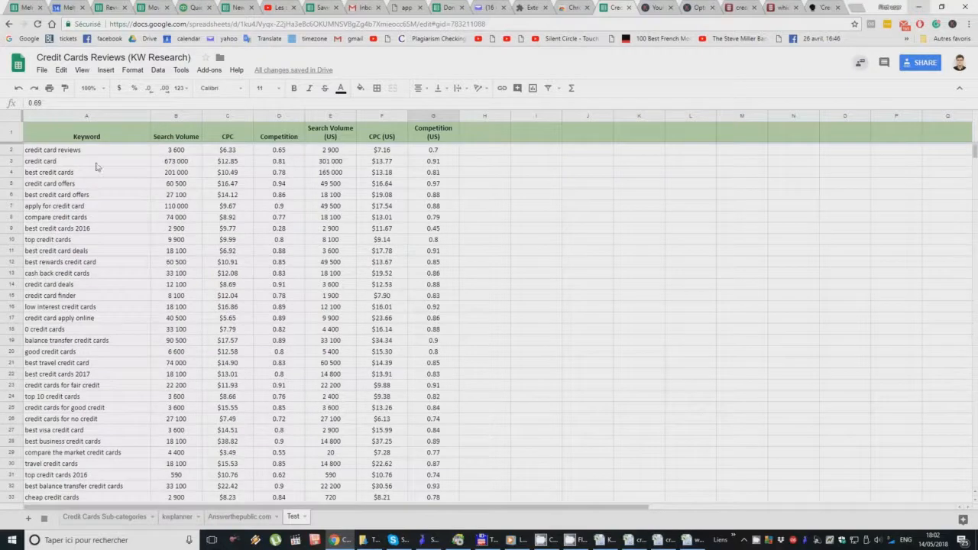
{"action": "left_click", "coordinate": [90, 154], "text": "shift"}
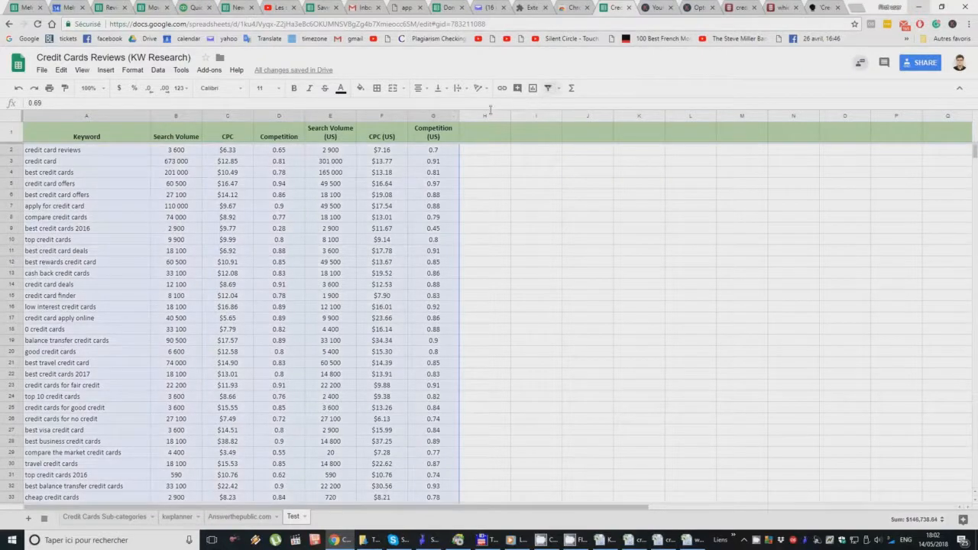
{"action": "left_click", "coordinate": [138, 134], "text": "shift"}
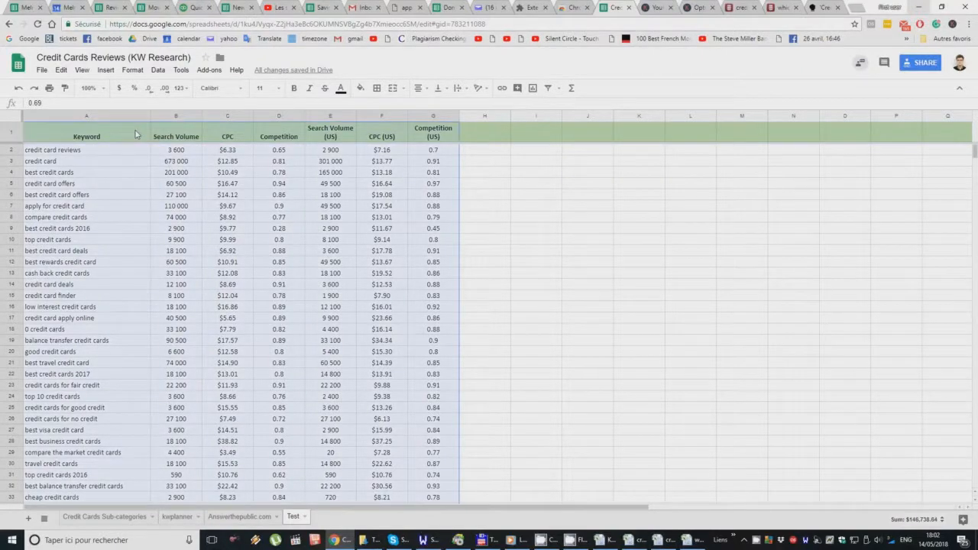
{"action": "left_click", "coordinate": [548, 89]}
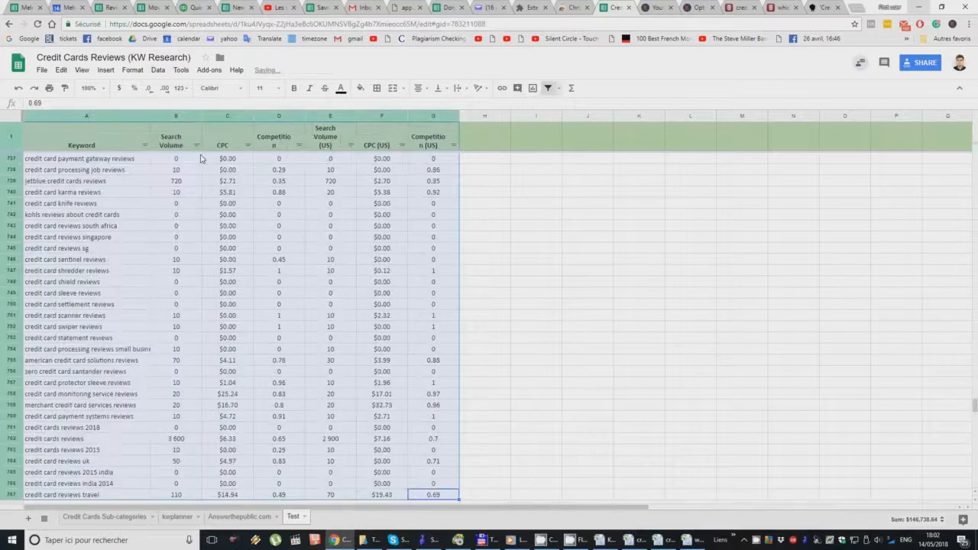
Step: Sort the table by Search Volume Z → A, followed by A → Z
{"action": "left_click", "coordinate": [196, 146]}
{"action": "left_click", "coordinate": [120, 179]}
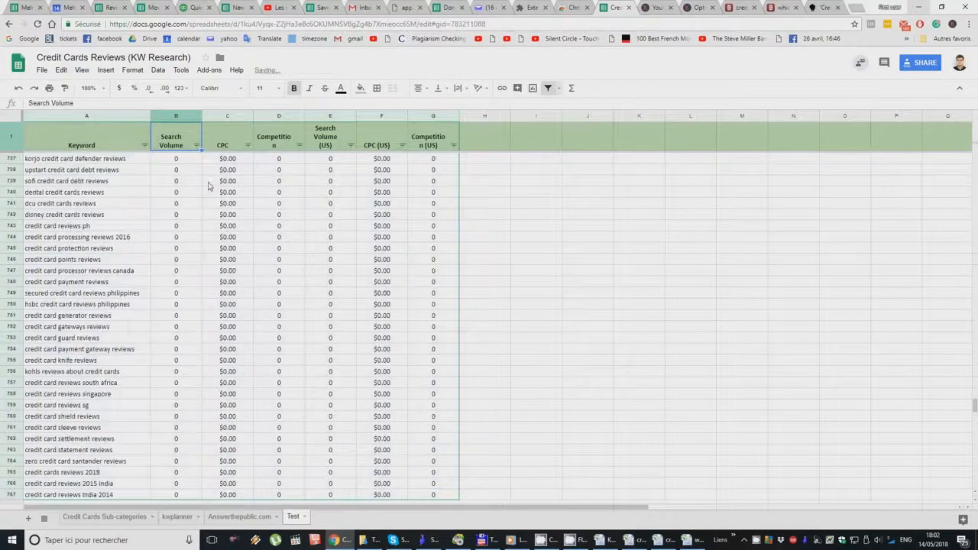
{"action": "left_click", "coordinate": [197, 146]}
{"action": "left_click", "coordinate": [184, 161]}
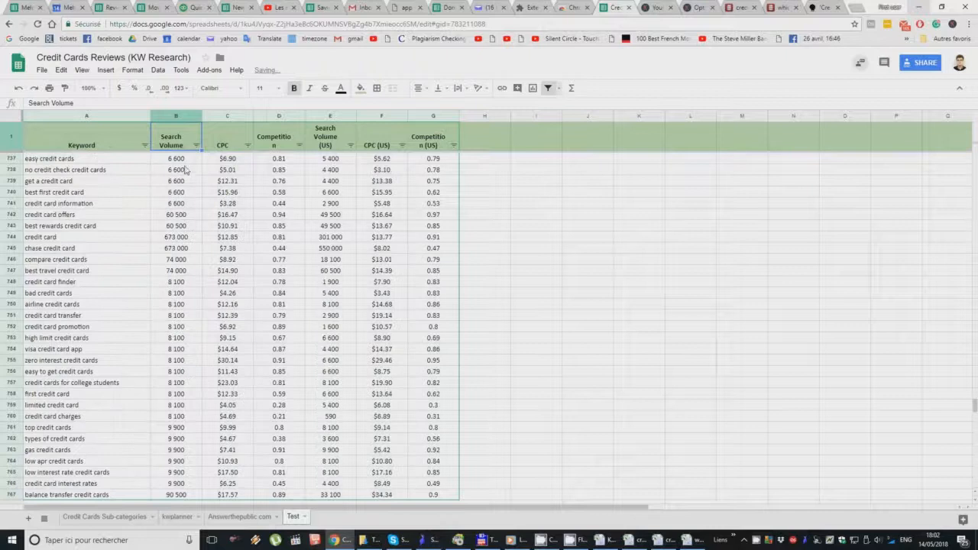
Step: Examine how the Search Volume values are ordered and how the numbers in column B are written, including the thousands separator
{"action": "left_click", "coordinate": [177, 168]}
{"action": "left_click", "coordinate": [175, 237]}
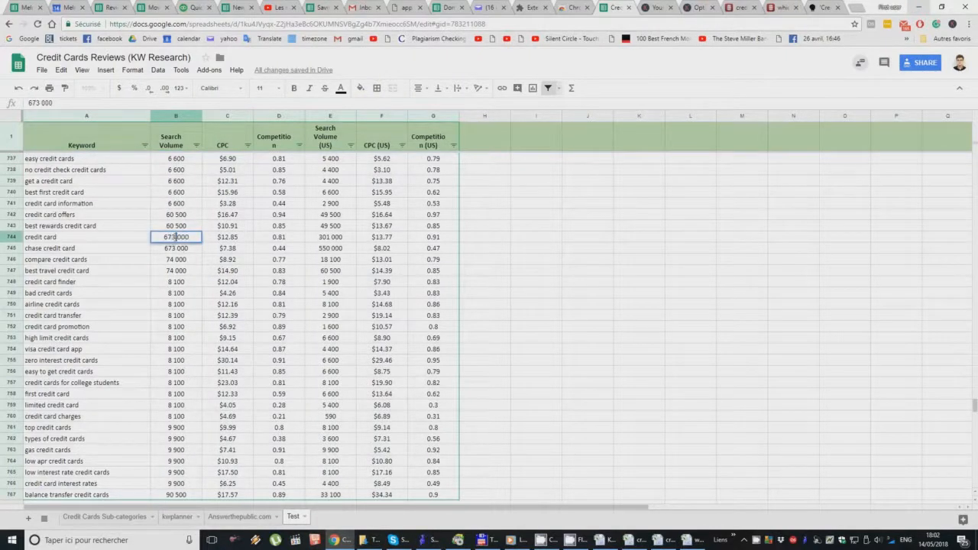
{"action": "left_click", "coordinate": [175, 216]}
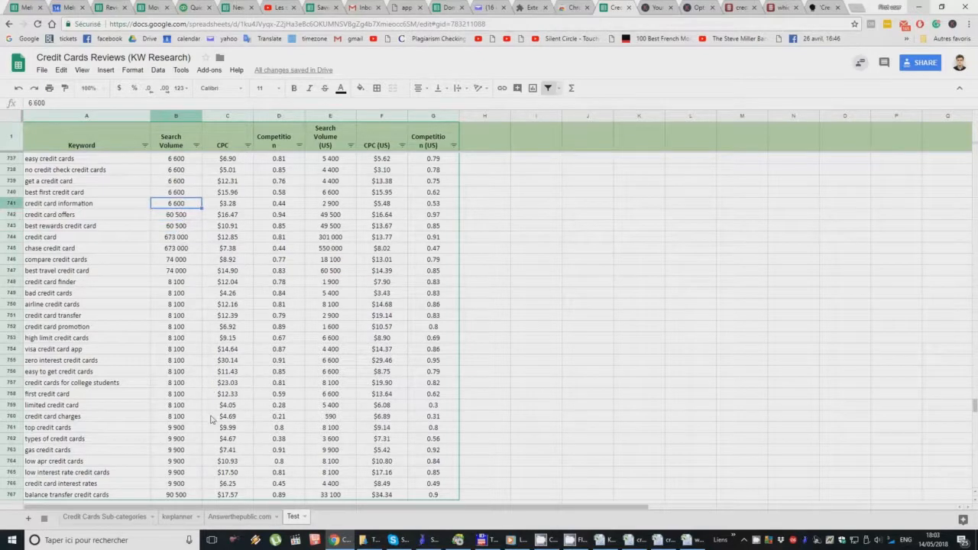
{"action": "scroll", "coordinate": [206, 389], "scroll_direction": "down", "scroll_amount": 2}
{"action": "left_click", "coordinate": [176, 385]}
{"action": "left_click", "coordinate": [184, 326]}
{"action": "scroll", "coordinate": [183, 314], "scroll_direction": "up", "scroll_amount": 20}
{"action": "scroll", "coordinate": [183, 313], "scroll_direction": "up", "scroll_amount": 10}
Step: Sort the table by Search Volume Z → A again
{"action": "left_click", "coordinate": [196, 145]}
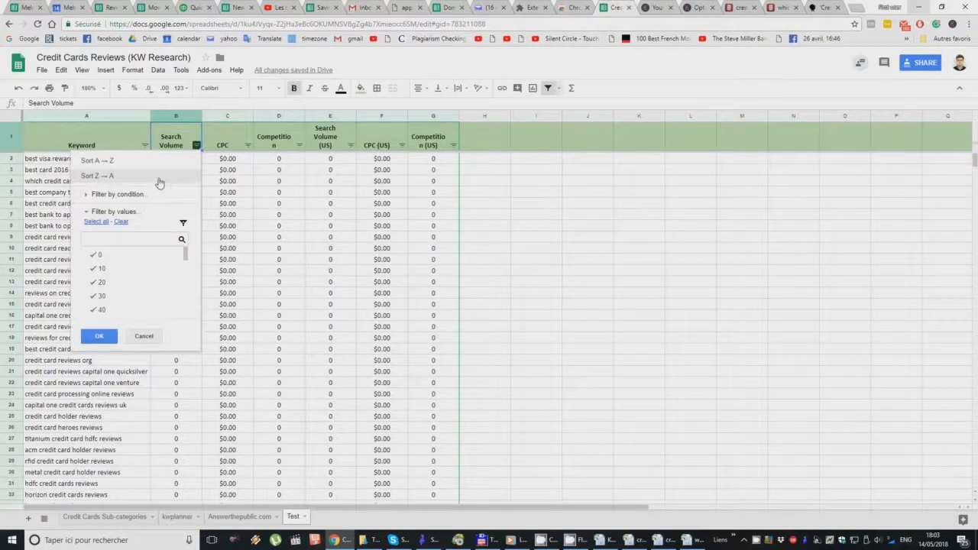
{"action": "left_click", "coordinate": [159, 180]}
{"action": "left_click", "coordinate": [182, 169]}
Step: Use Find and replace on the range Test!B:B to remove every space from the Search Volume column
{"action": "key", "text": "ctrl+f"}
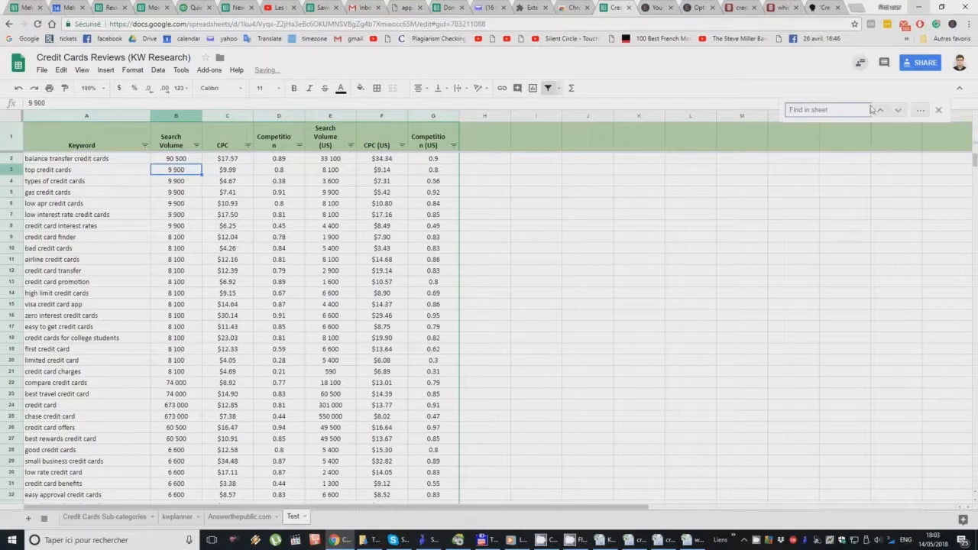
{"action": "left_click", "coordinate": [920, 110]}
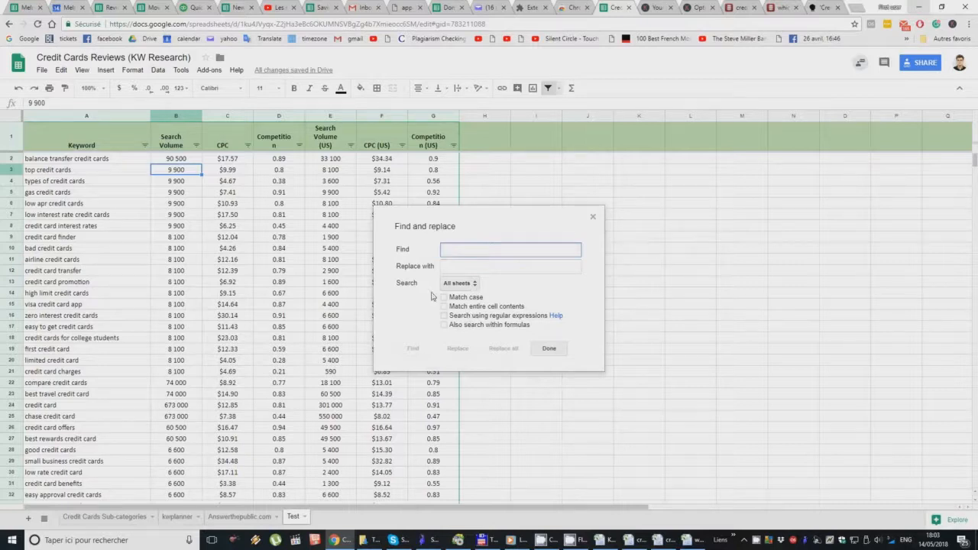
{"action": "left_click", "coordinate": [177, 116]}
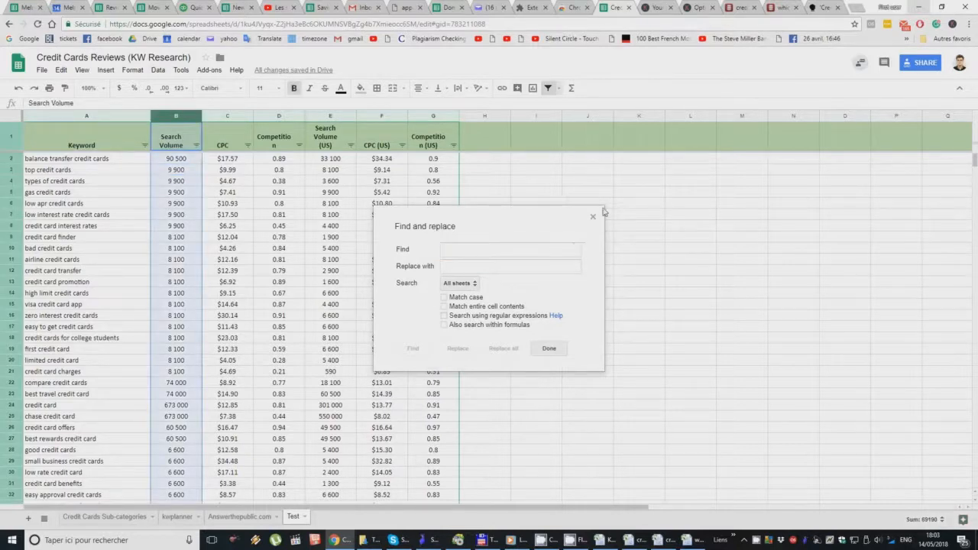
{"action": "left_click", "coordinate": [592, 218]}
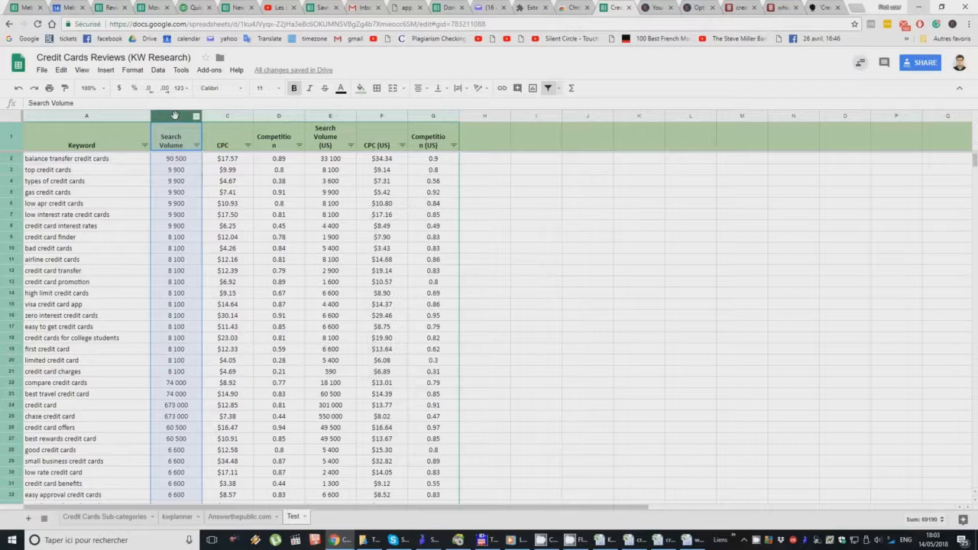
{"action": "key", "text": "ctrl+f"}
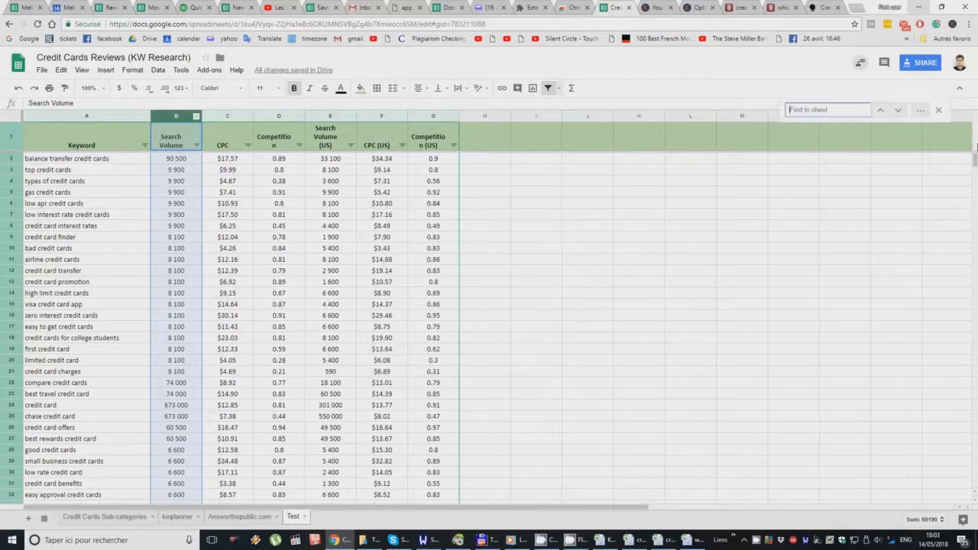
{"action": "left_click", "coordinate": [920, 110]}
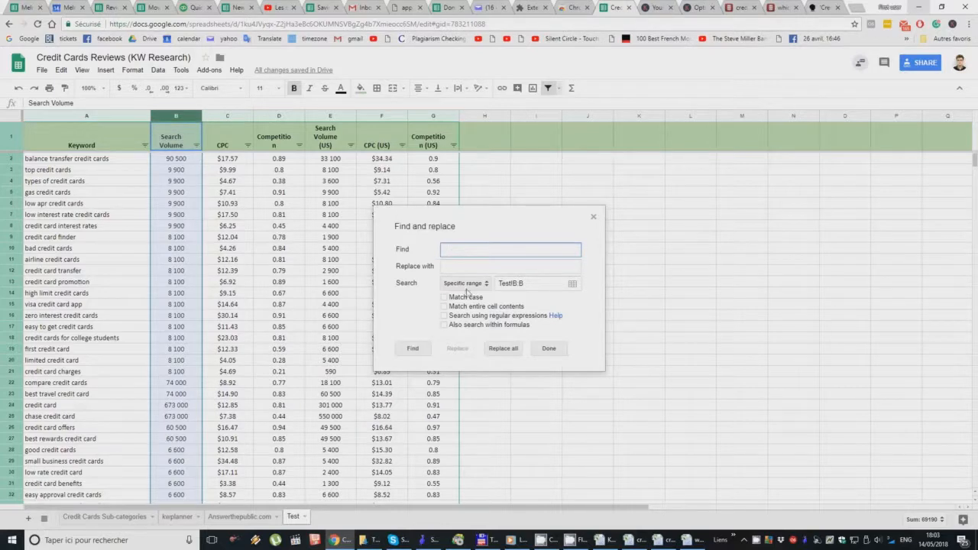
{"action": "left_click", "coordinate": [502, 350]}
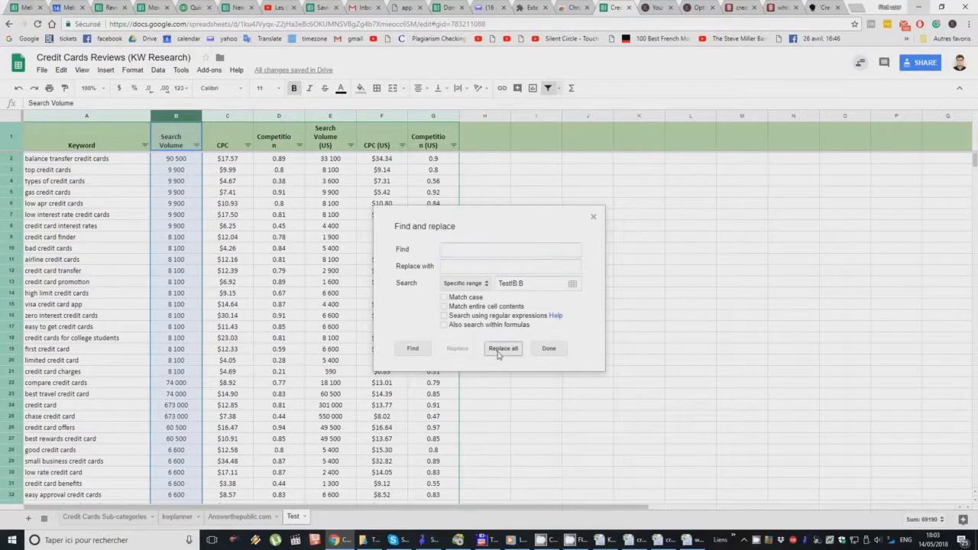
{"action": "left_click", "coordinate": [549, 358]}
Step: Re-sort the cleaned table by Search Volume A → Z and finally Z → A, putting the highest volume first
{"action": "left_click", "coordinate": [194, 184]}
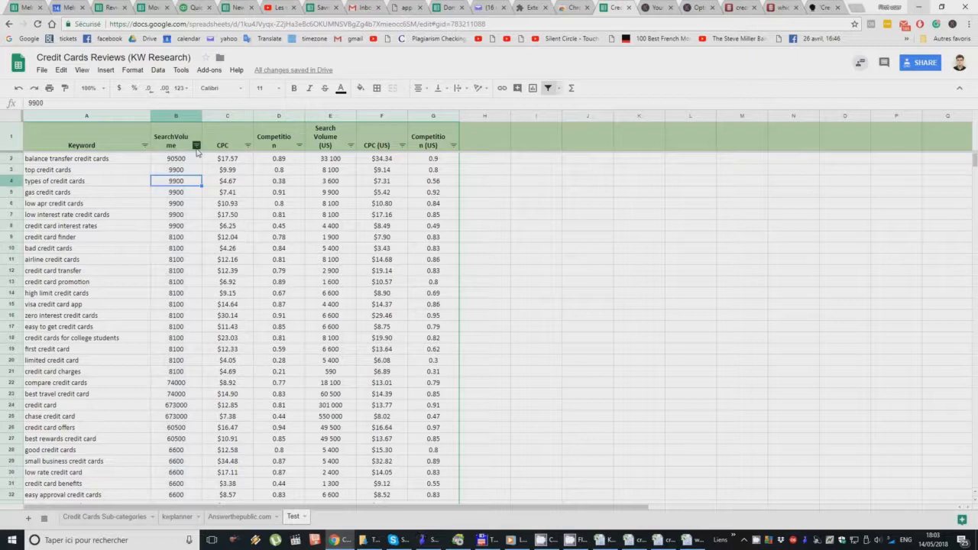
{"action": "left_click", "coordinate": [197, 145]}
{"action": "left_click", "coordinate": [189, 160]}
{"action": "left_click", "coordinate": [196, 145]}
{"action": "left_click", "coordinate": [191, 174]}
{"action": "left_click", "coordinate": [184, 160]}
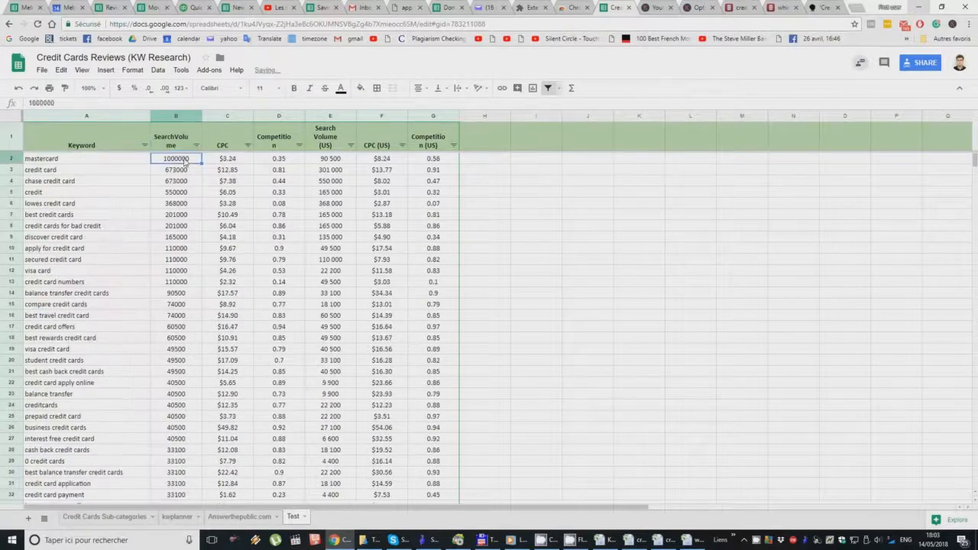
Step: Remove the filter and restore the space in the column B header so it reads "Search Volume"
{"action": "left_click", "coordinate": [548, 88]}
{"action": "double_click", "coordinate": [181, 134]}
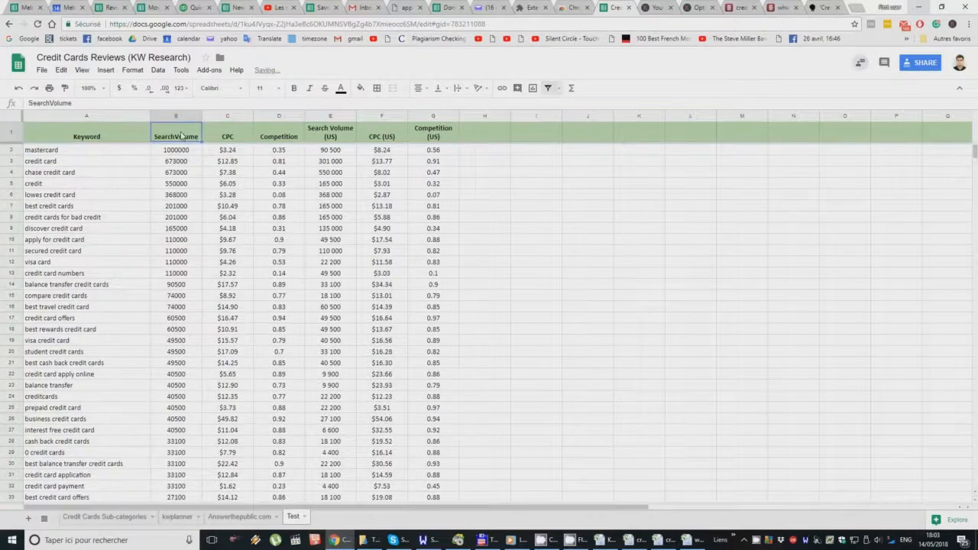
{"action": "left_click", "coordinate": [182, 207]}
Step: Review the Search Volume values down column B to check their descending order
{"action": "left_click_drag", "start_coordinate": [184, 156], "coordinate": [182, 330]}
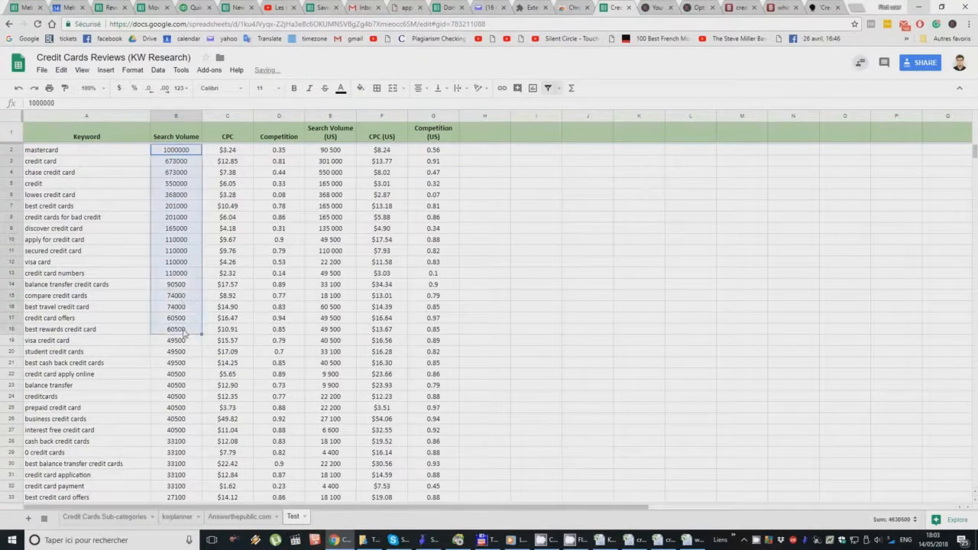
{"action": "scroll", "coordinate": [182, 300], "scroll_direction": "down", "scroll_amount": 5}
{"action": "left_click_drag", "start_coordinate": [169, 207], "coordinate": [187, 443]}
{"action": "scroll", "coordinate": [194, 423], "scroll_direction": "down", "scroll_amount": 5}
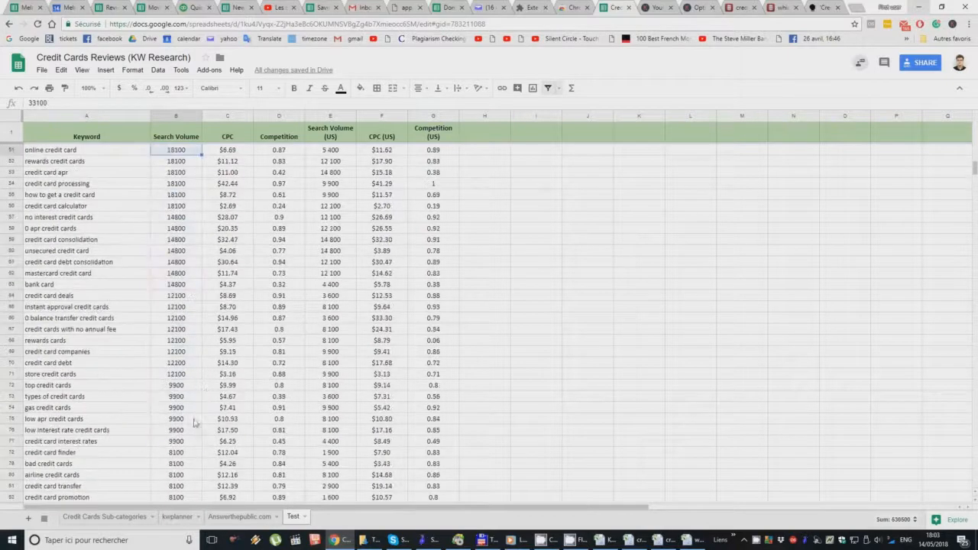
{"action": "scroll", "coordinate": [188, 306], "scroll_direction": "down", "scroll_amount": 20}
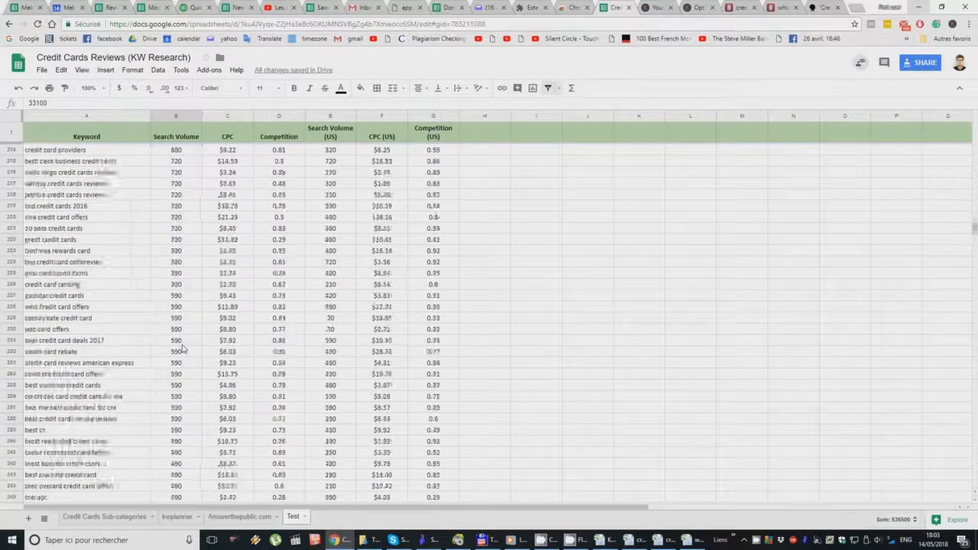
{"action": "left_click", "coordinate": [541, 540]}
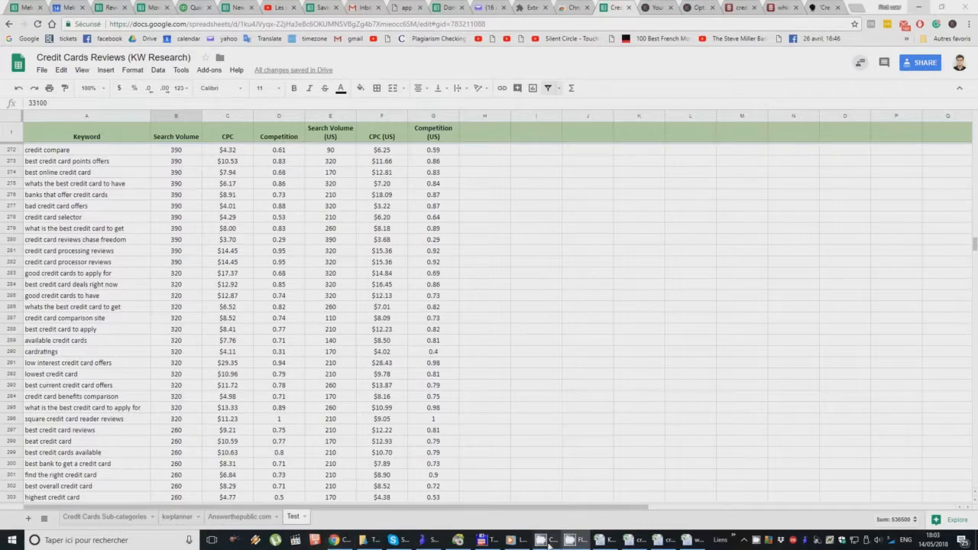
{"action": "left_click", "coordinate": [142, 136]}
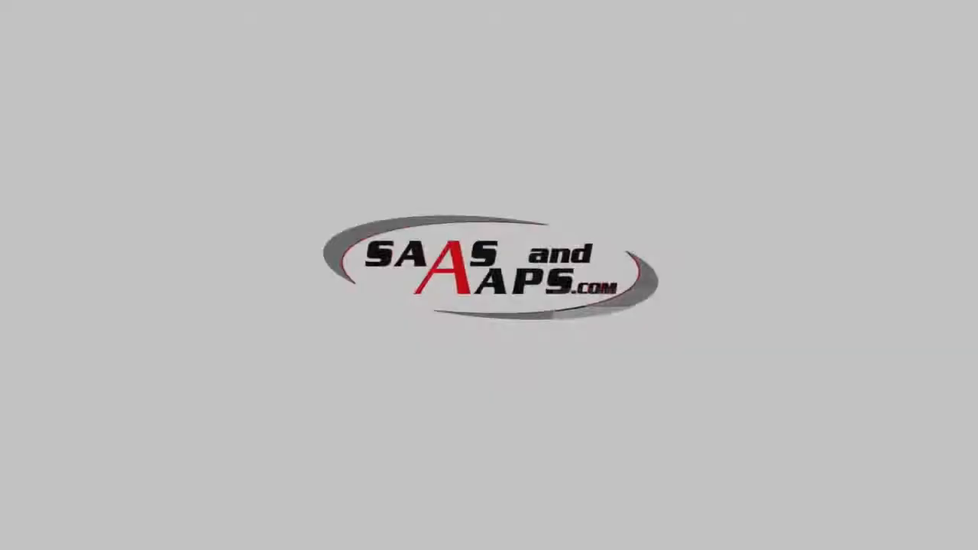